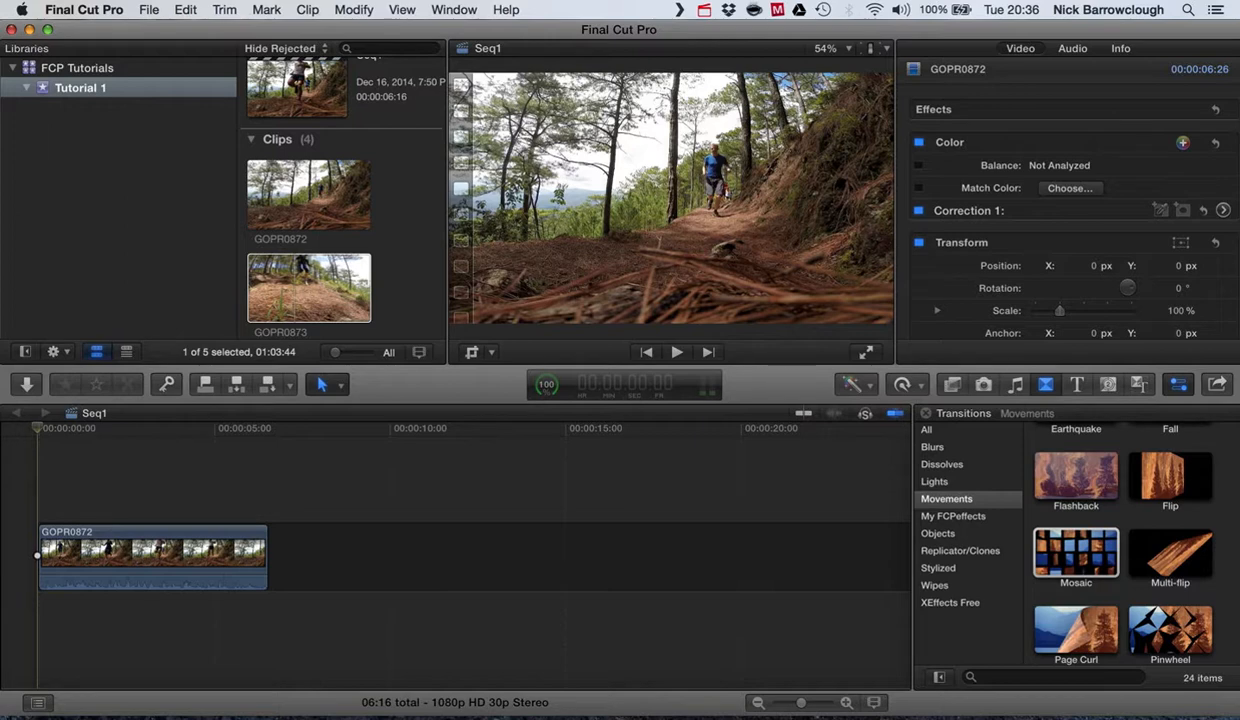
# - Select a range about 8:31 long in clip GOPR0873 and append it to Seq1 directly after GOPR0872
pyautogui.scroll(3, 340, 195)
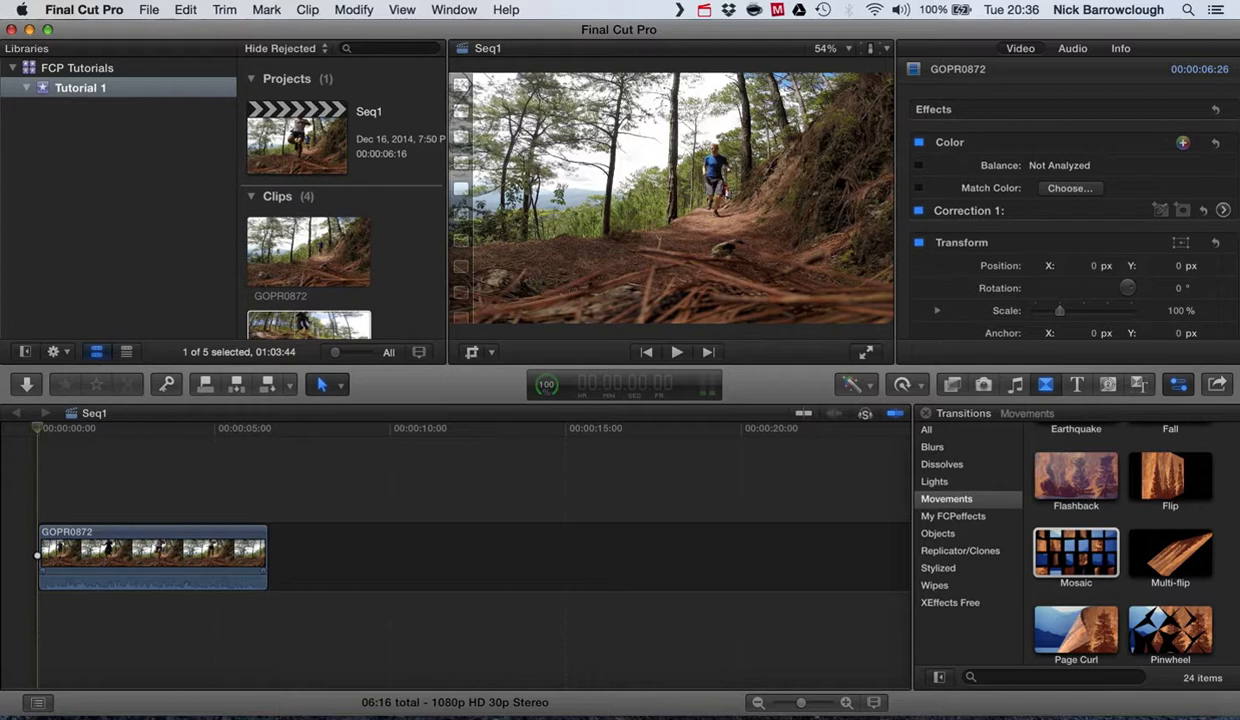
pyautogui.scroll(-3, 300, 280)
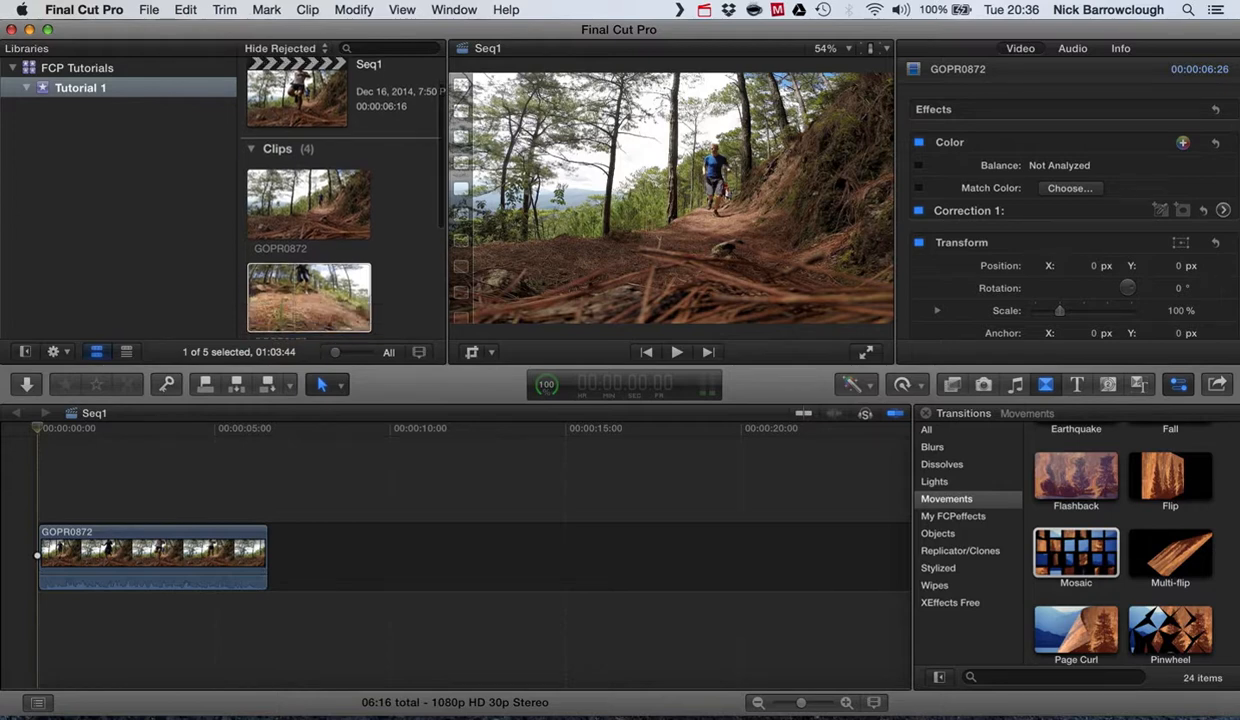
pyautogui.click(290, 289)
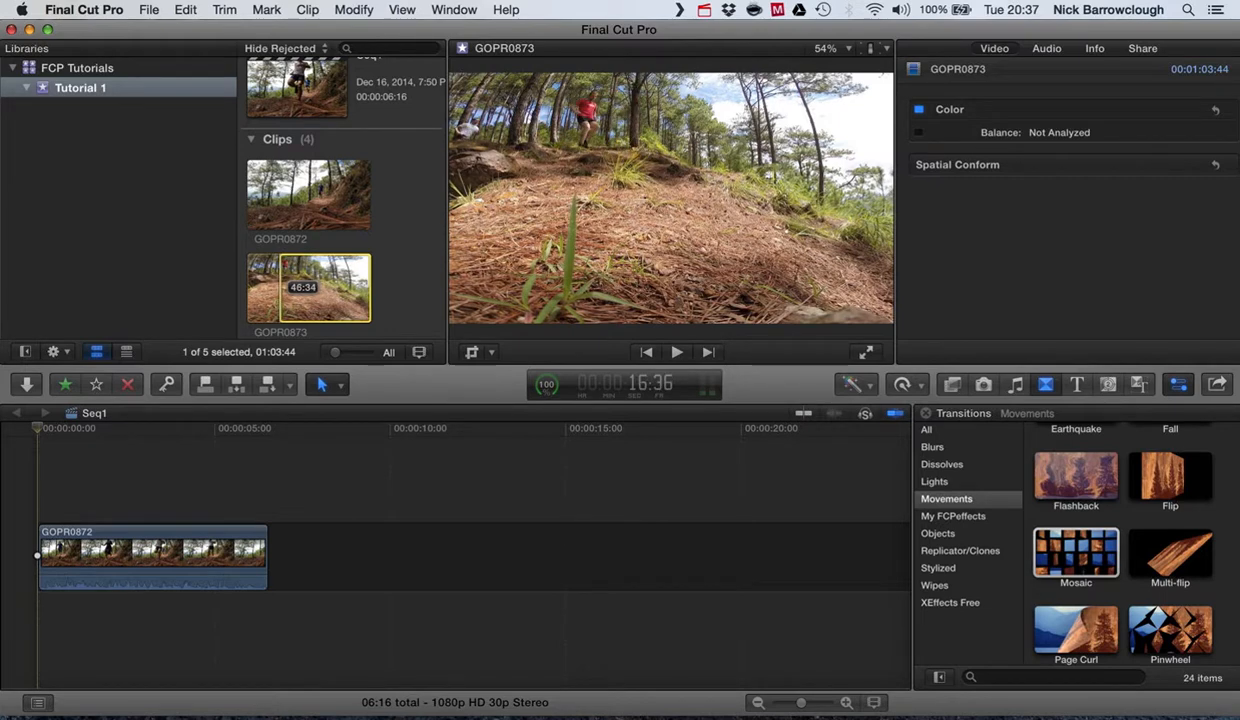
pyautogui.moveTo(280, 288)
pyautogui.mouseDown()
pyautogui.moveTo(349, 288)
pyautogui.moveTo(296, 288)
pyautogui.mouseUp()
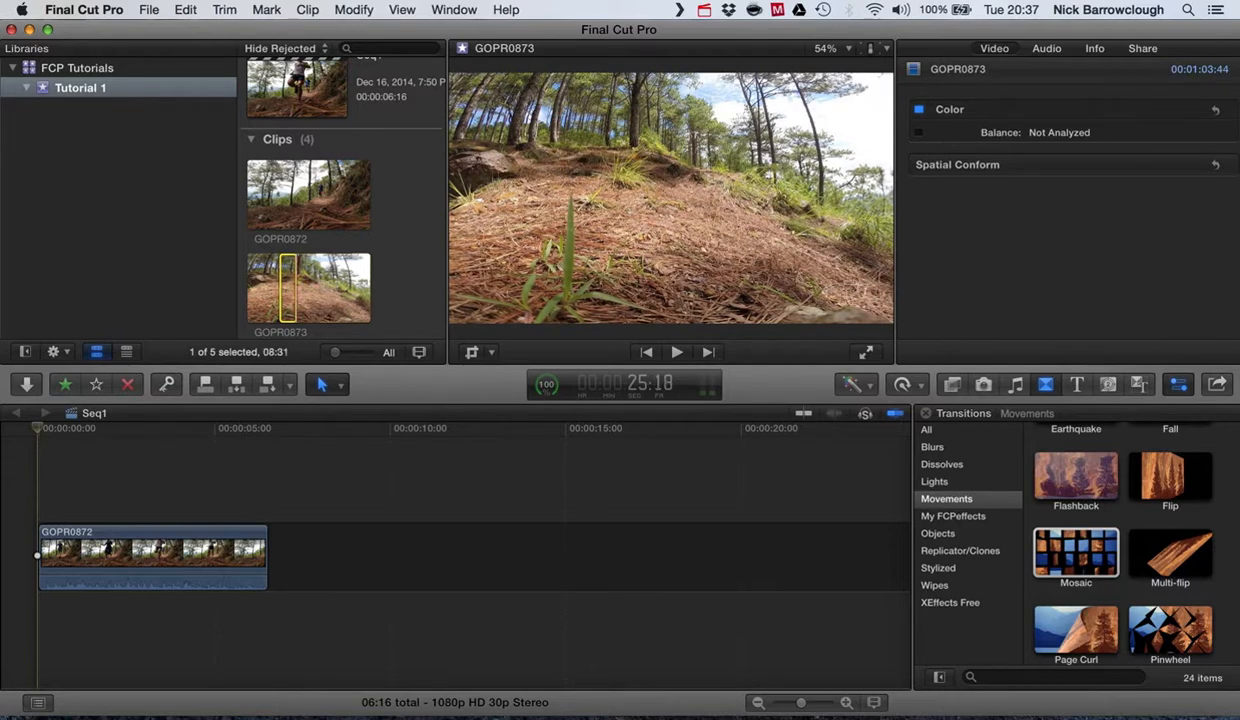
pyautogui.moveTo(290, 288); pyautogui.dragTo(283, 556)
# - Play Seq1 across the cut between GOPR0872 and GOPR0873 to check the edit
pyautogui.click(246, 485)
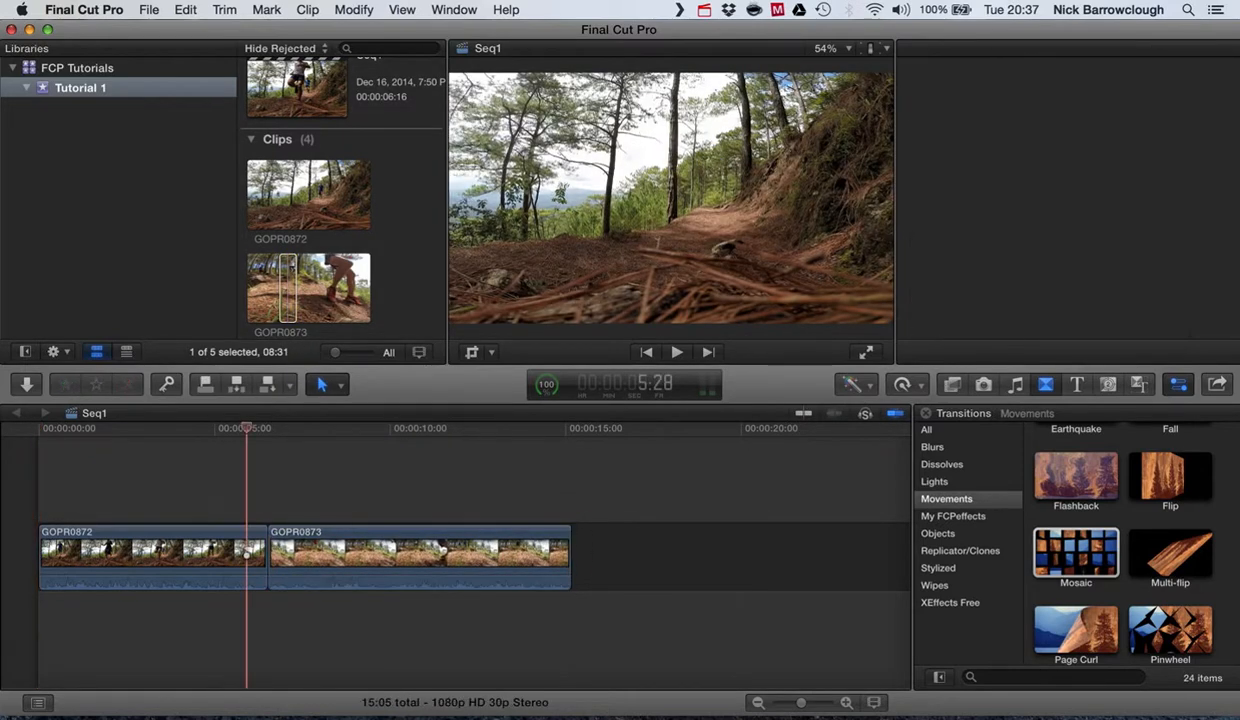
pyautogui.press('space')
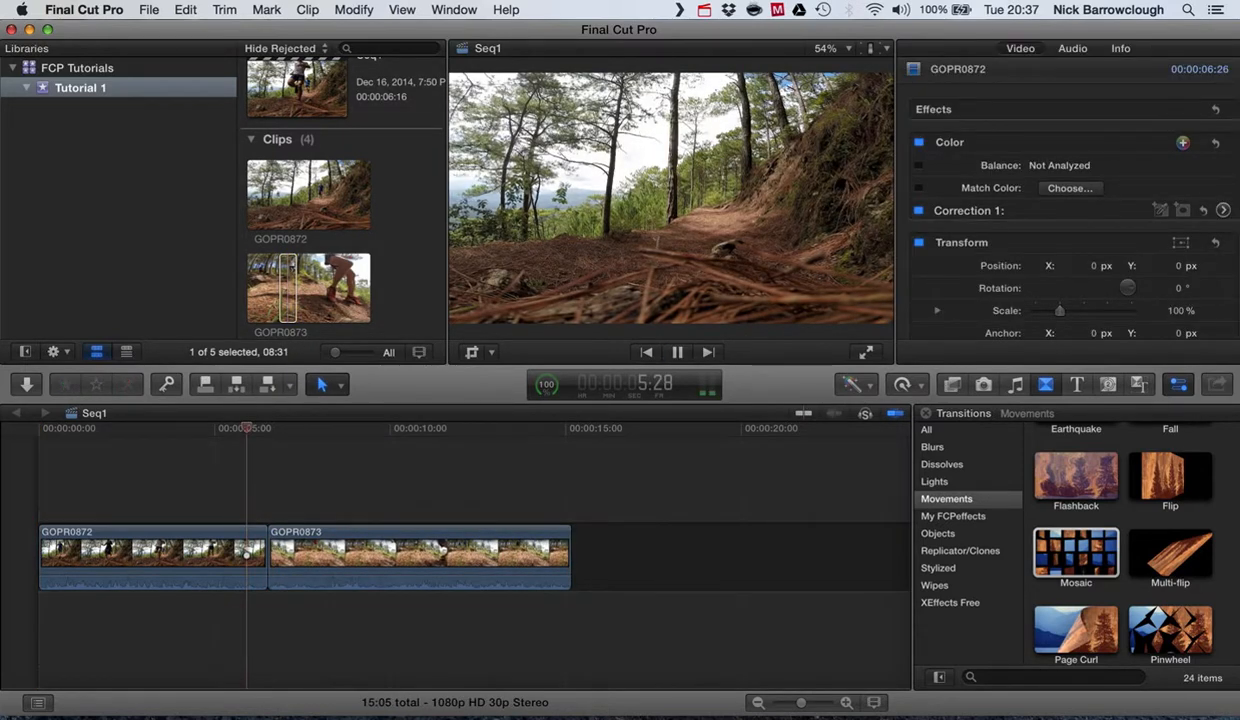
pyautogui.press('space')
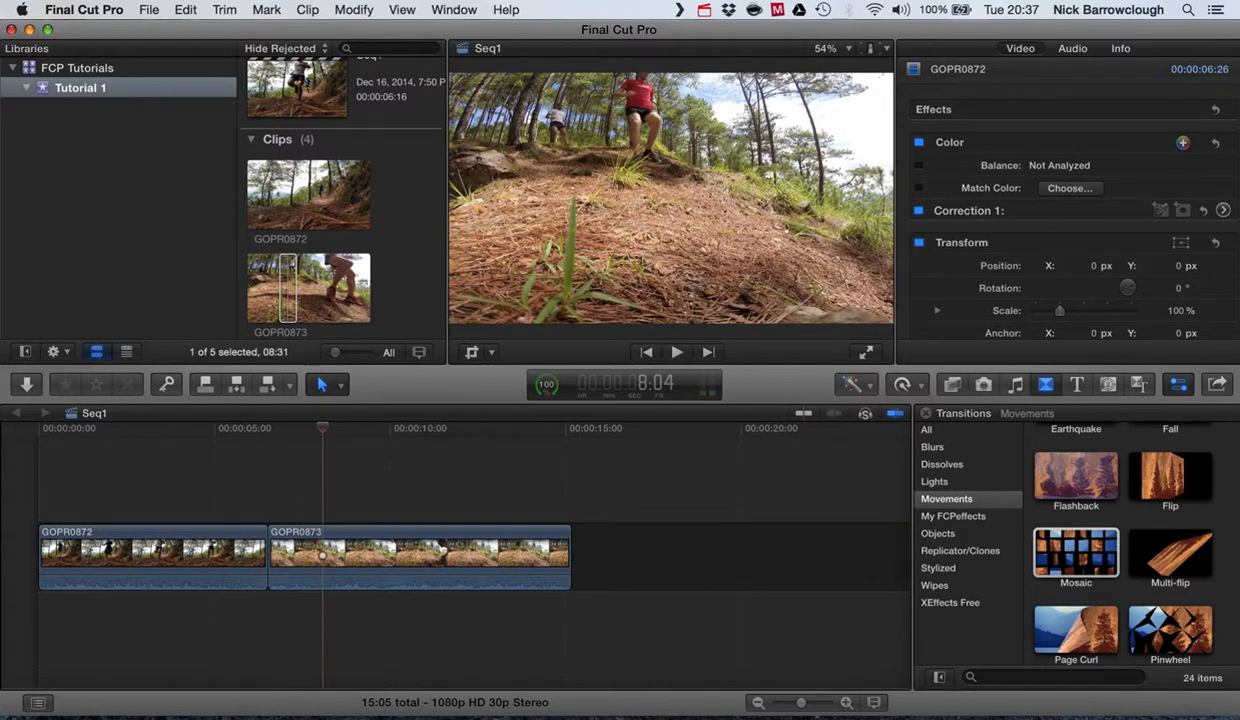
pyautogui.click(116, 429)
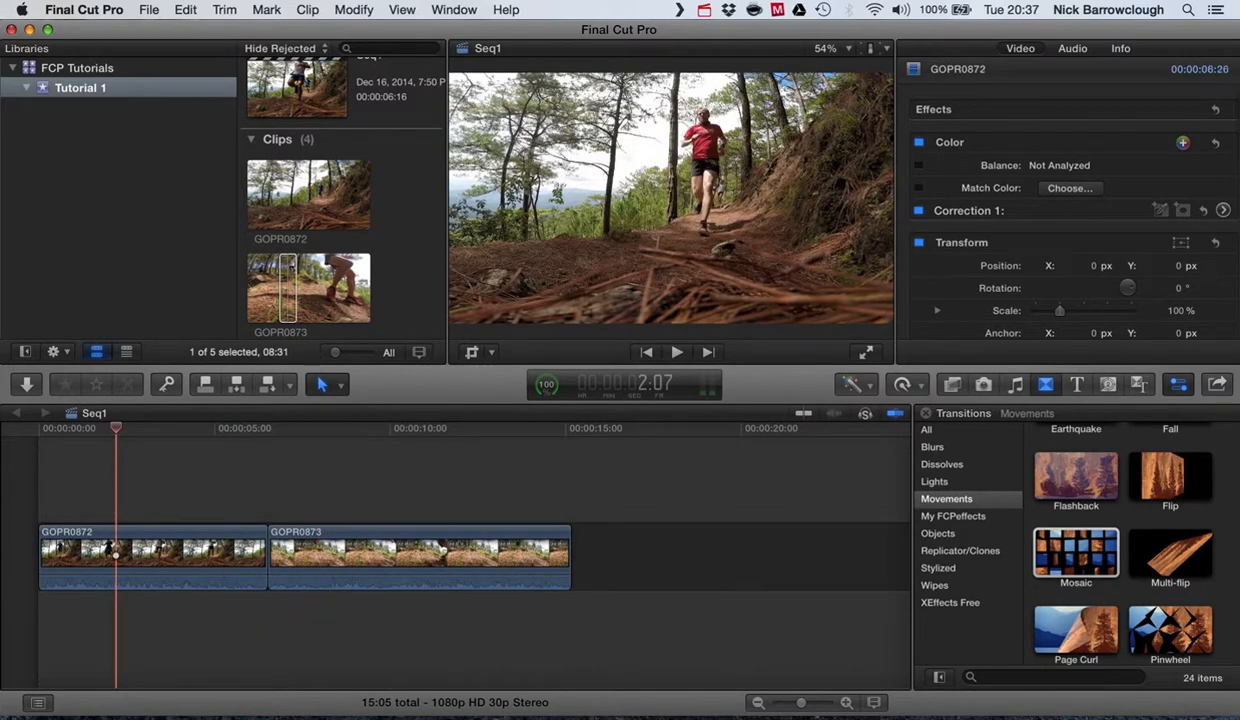
pyautogui.press('space')
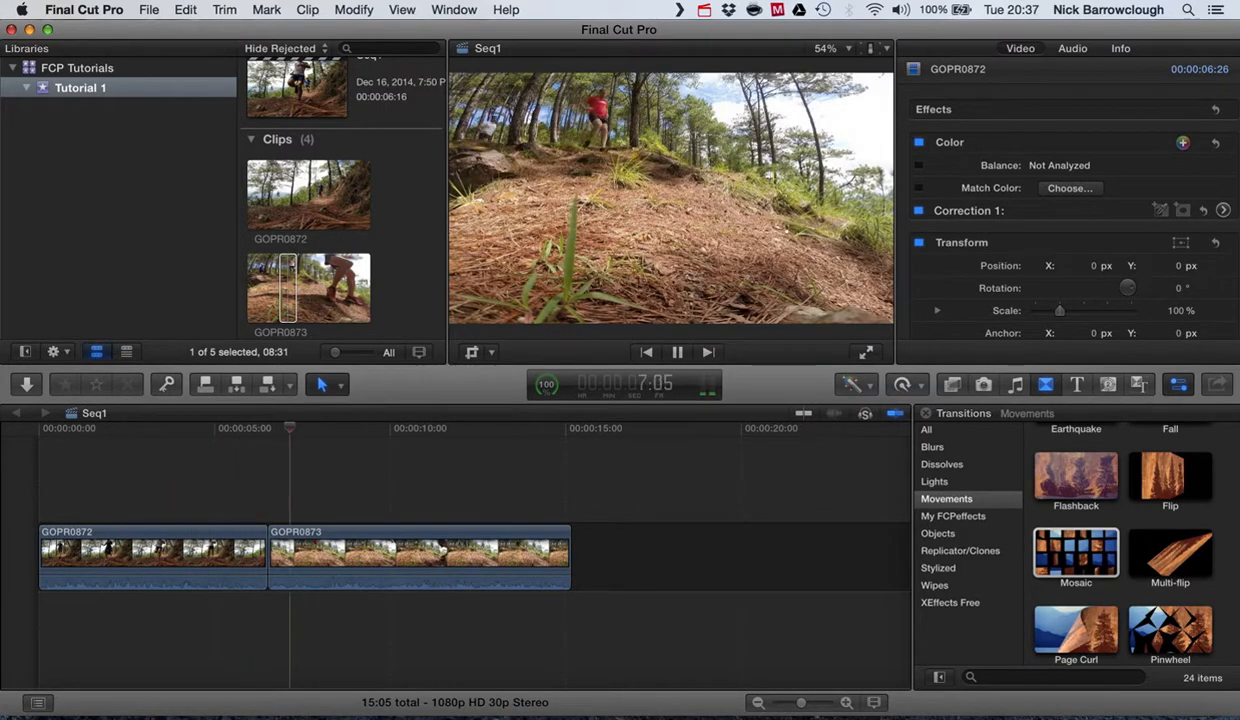
pyautogui.press('space')
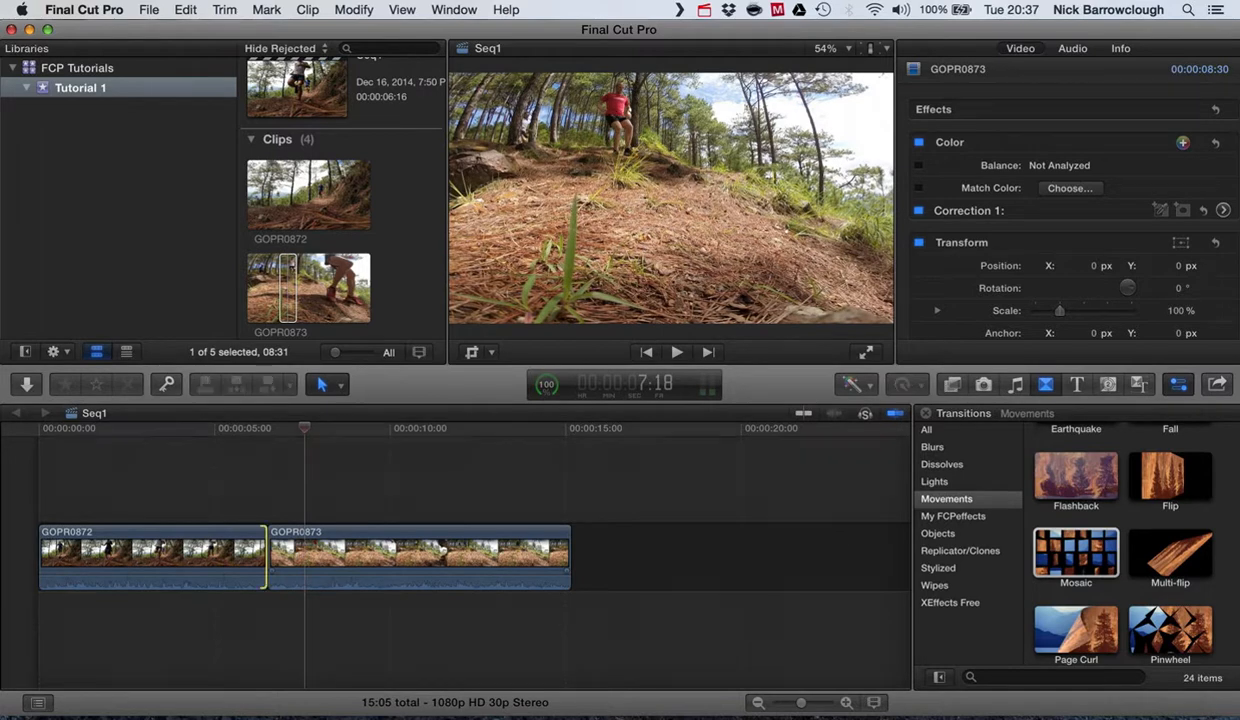
# - Trim about 21 frames off the end of GOPR0872 in the timeline and play across the new cut
pyautogui.moveTo(268, 555); pyautogui.dragTo(242, 555)
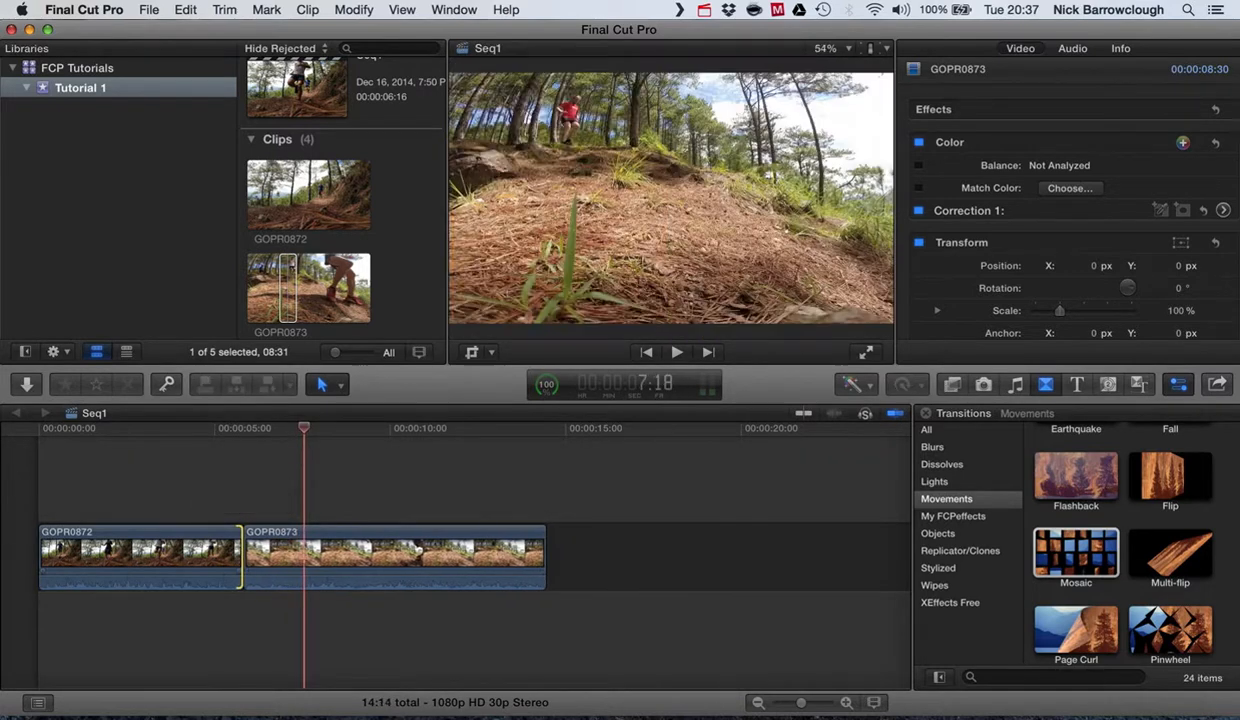
pyautogui.click(163, 618)
pyautogui.press('space')
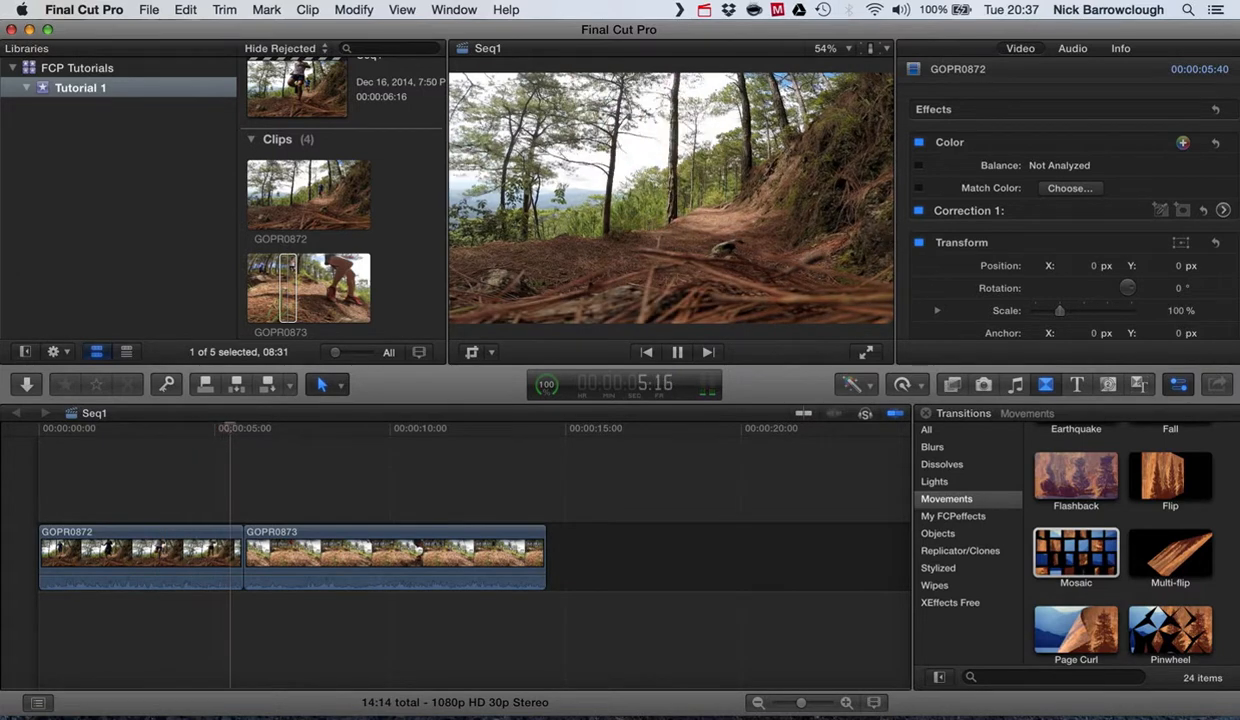
pyautogui.press('space')
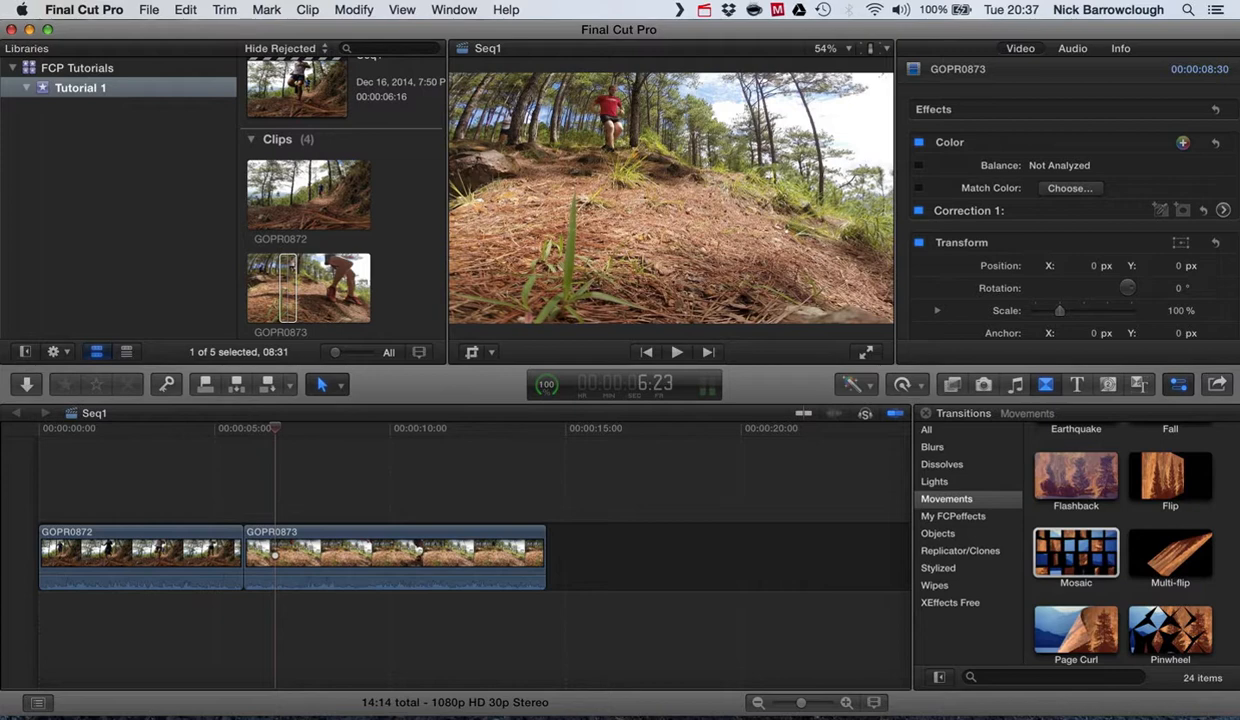
# - Show the Transitions browser and look through the full transition collection and the Blurs category
pyautogui.click(1046, 384)
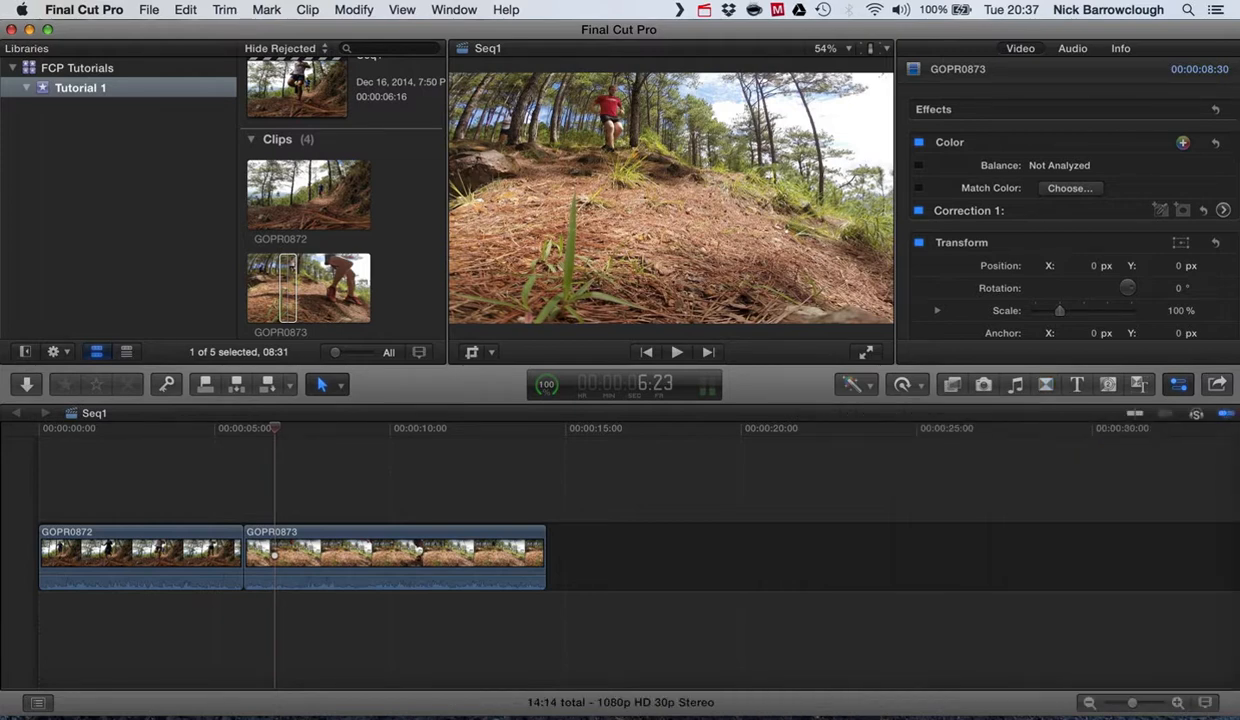
pyautogui.click(1046, 384)
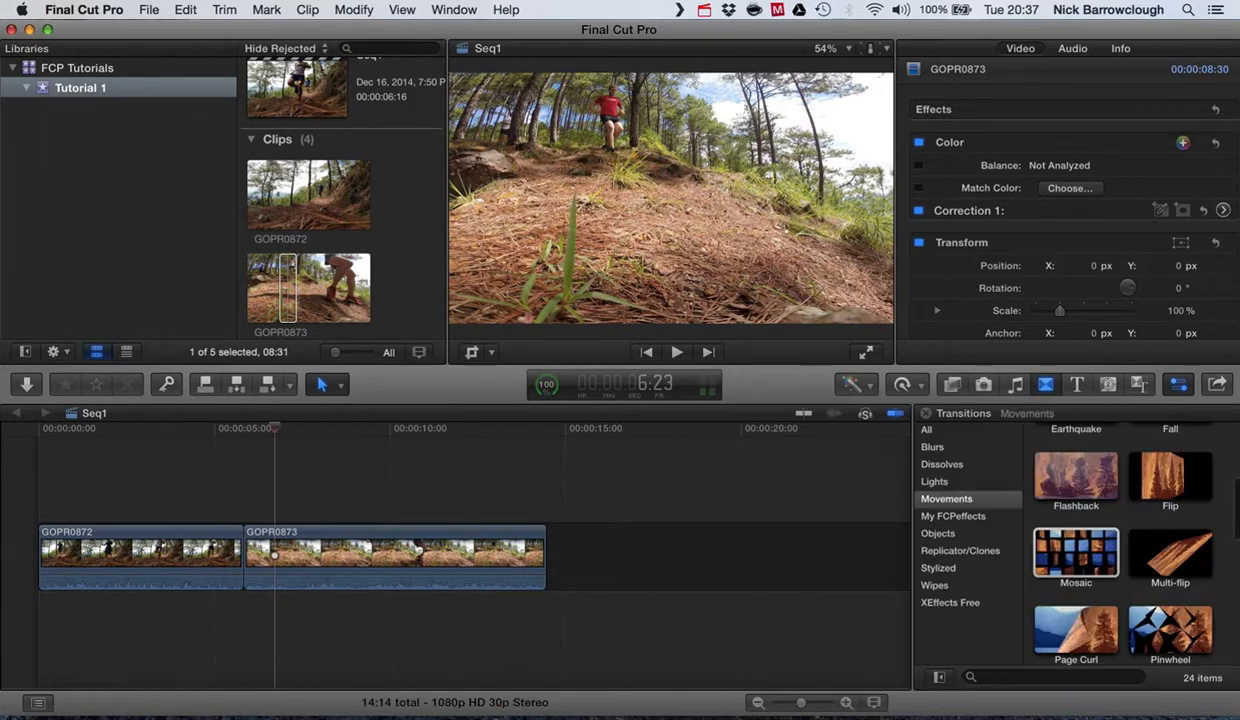
pyautogui.click(1046, 384)
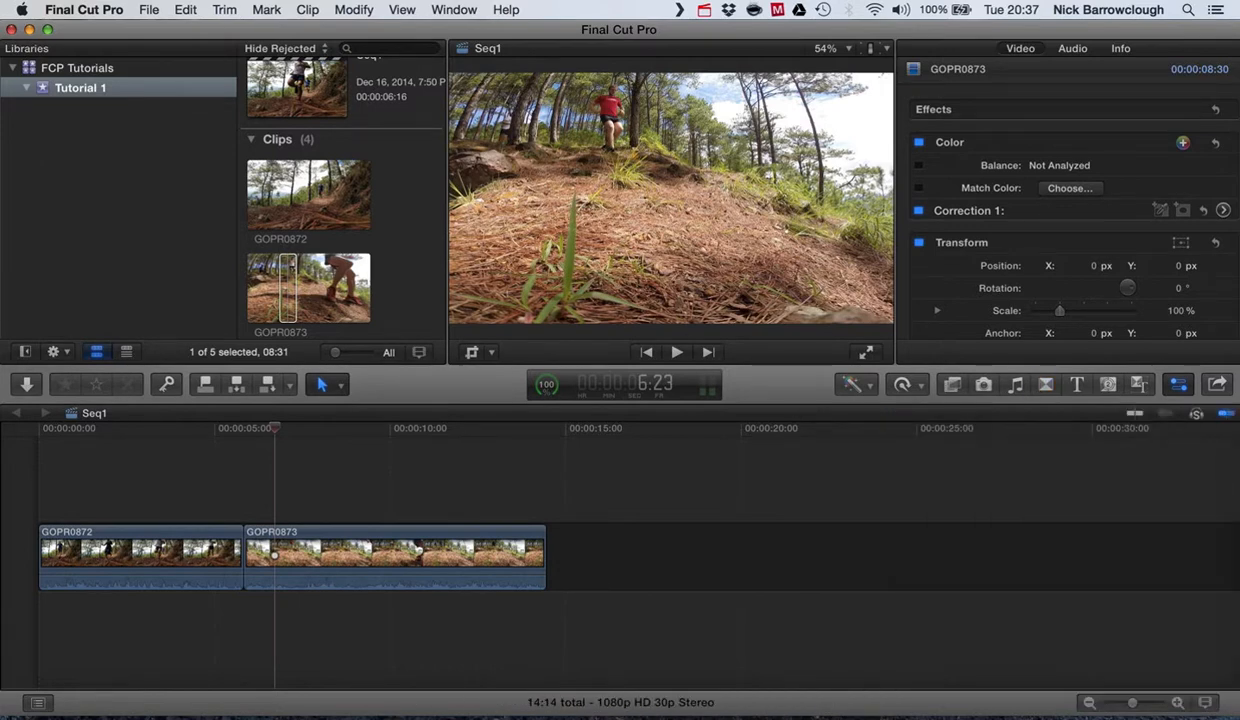
pyautogui.click(1046, 384)
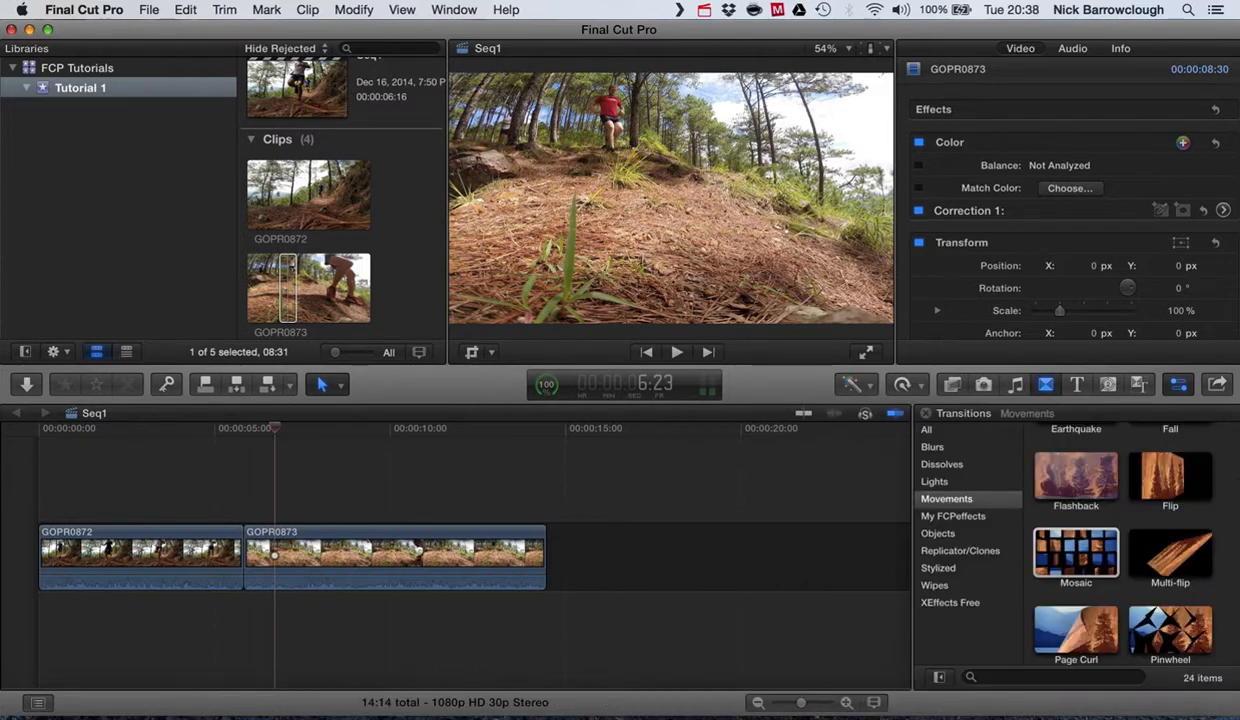
pyautogui.click(927, 430)
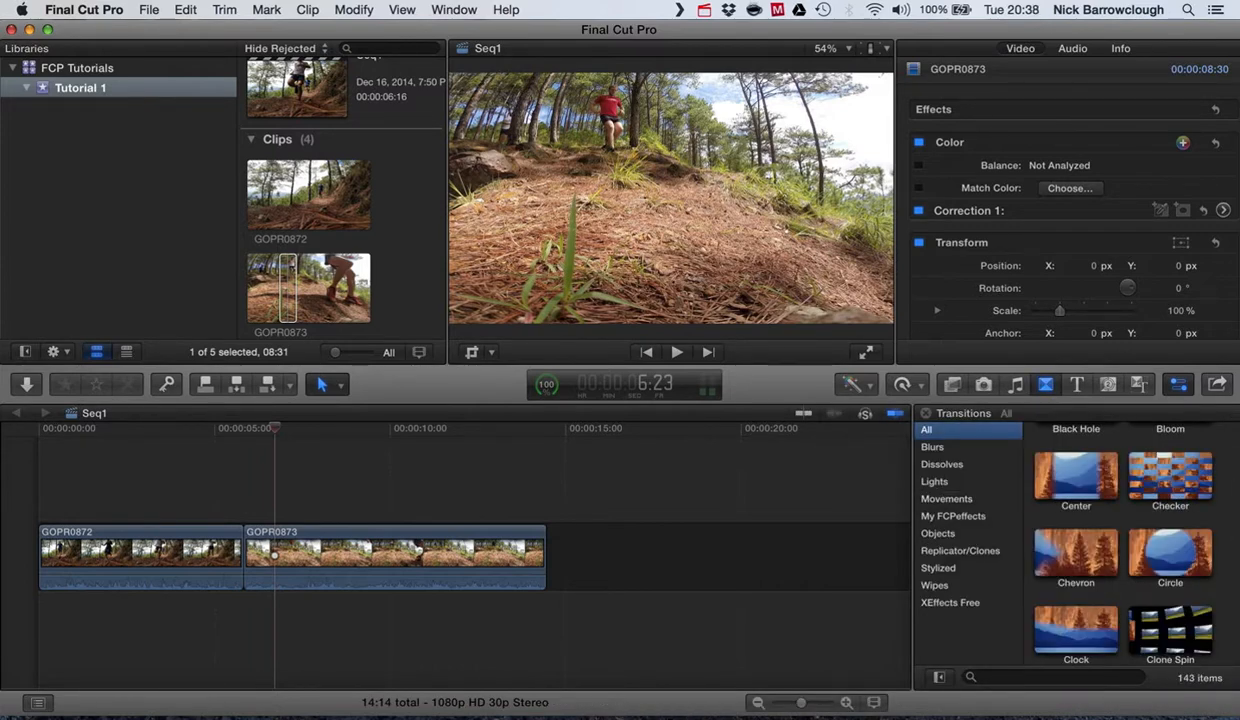
pyautogui.scroll(-10, 1120, 540)
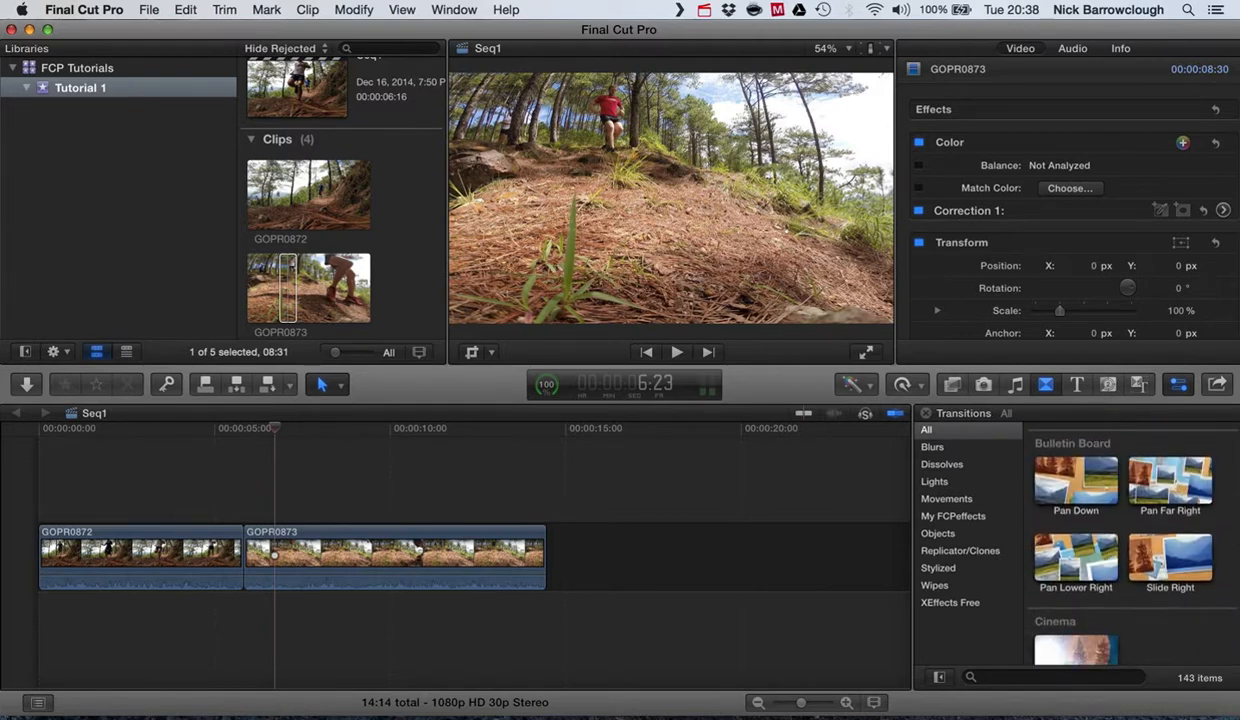
pyautogui.scroll(-10, 1120, 540)
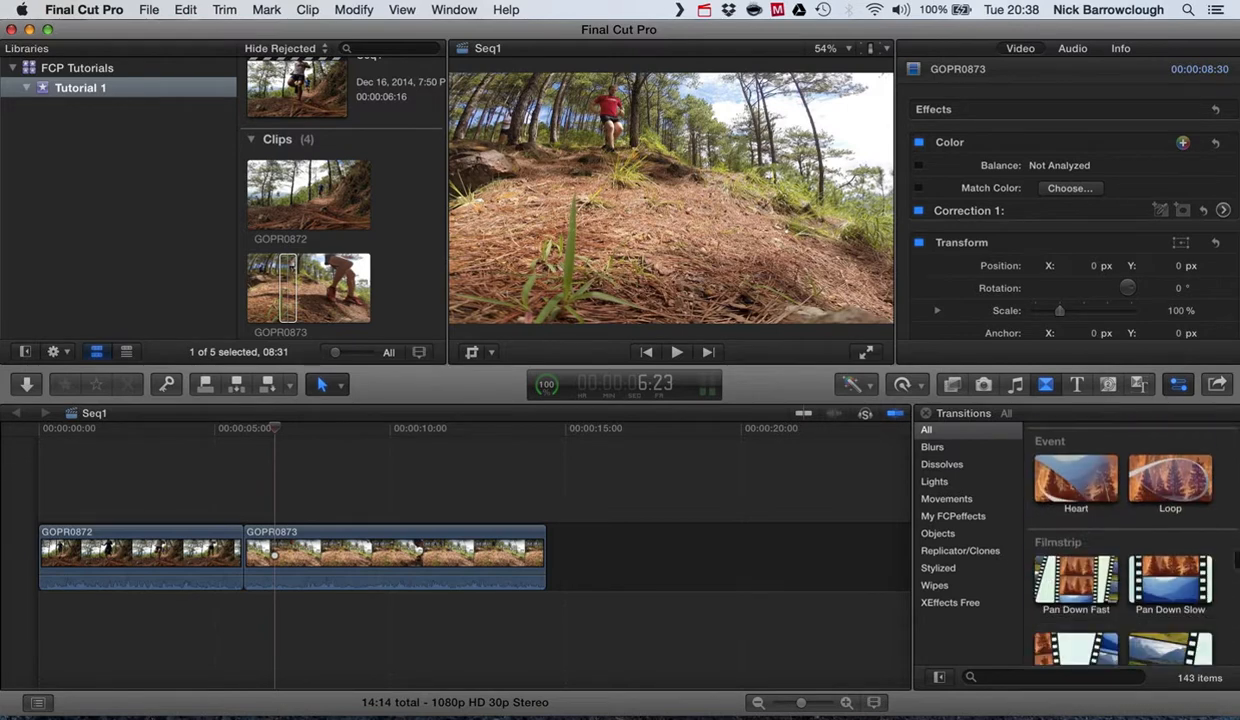
pyautogui.scroll(-10, 1120, 540)
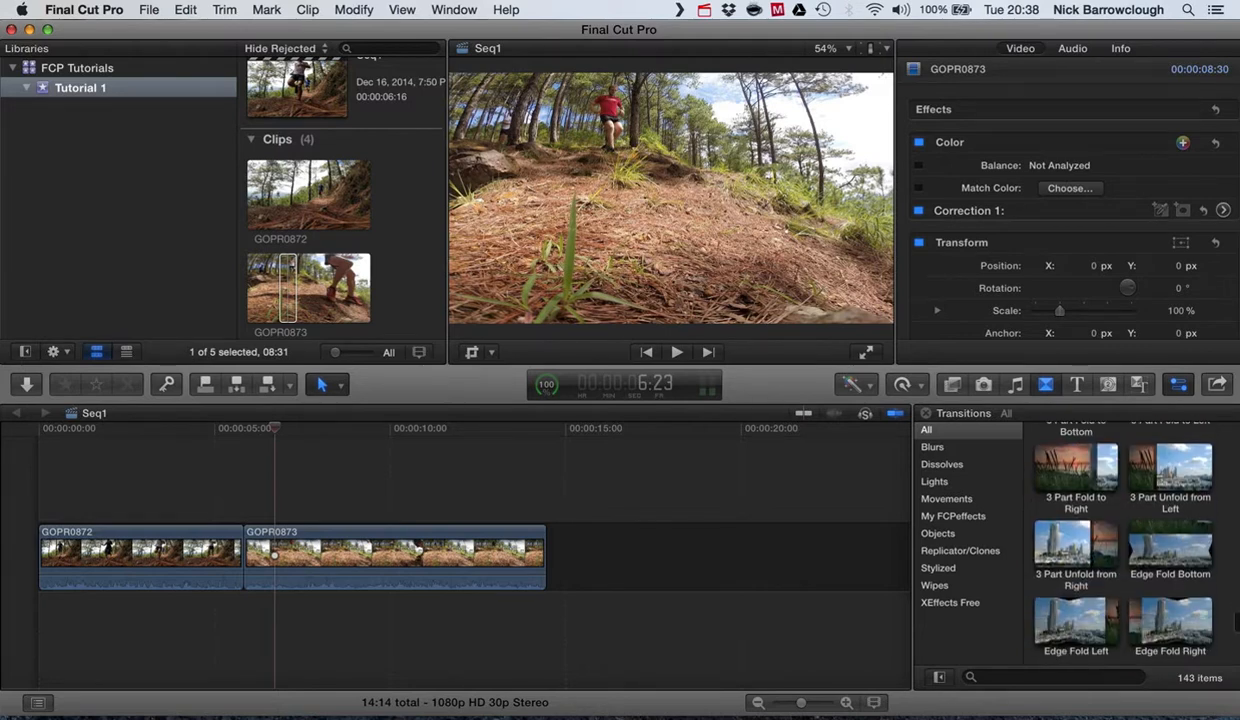
pyautogui.scroll(-10, 1120, 540)
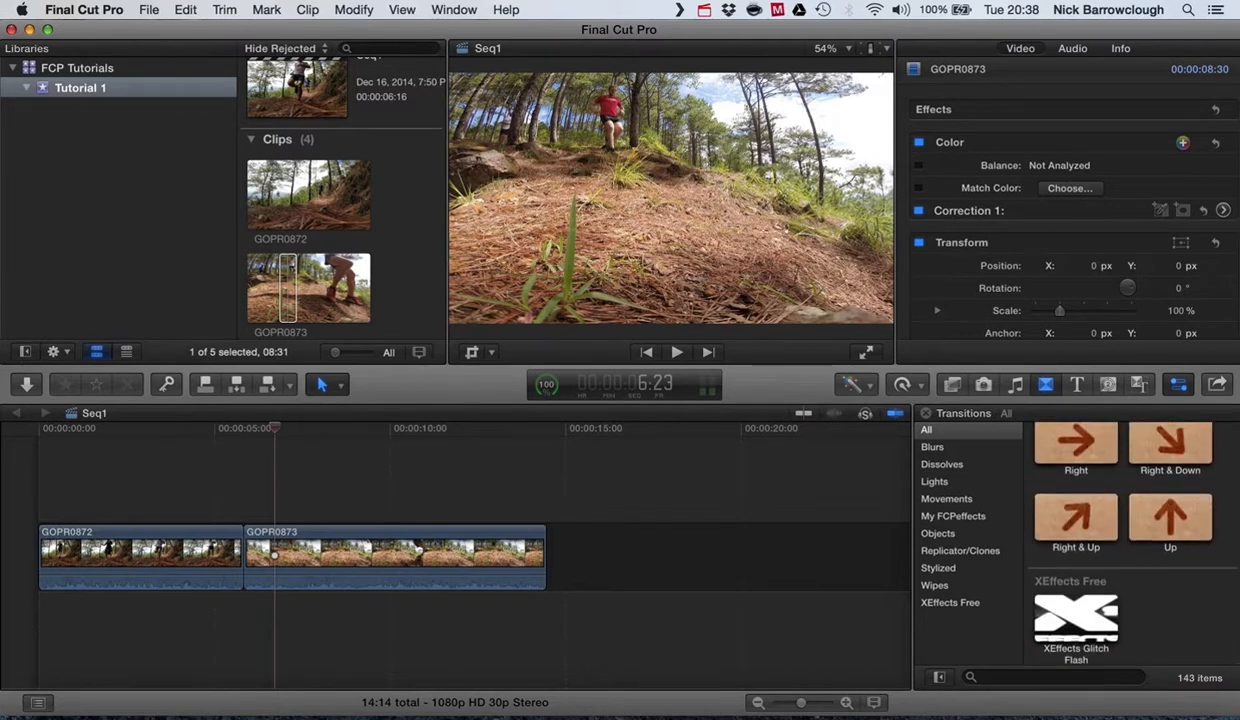
pyautogui.scroll(10, 1100, 540)
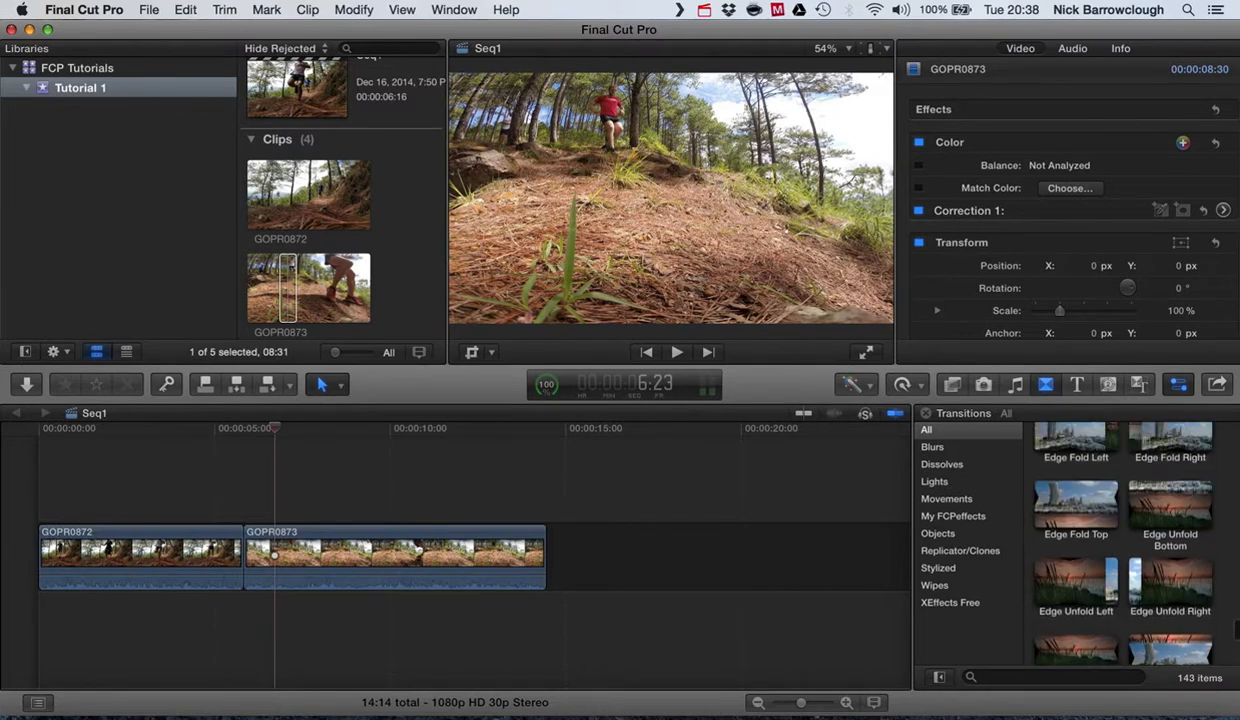
pyautogui.scroll(5, 1120, 540)
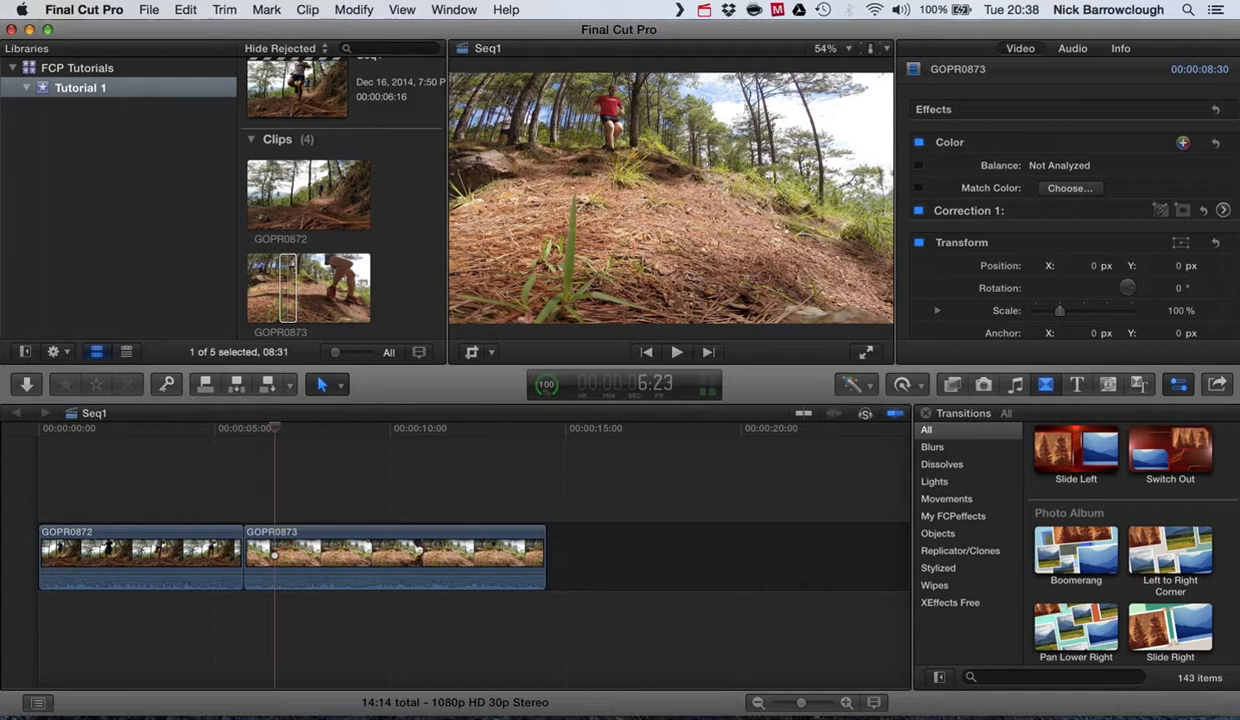
pyautogui.scroll(5, 1120, 540)
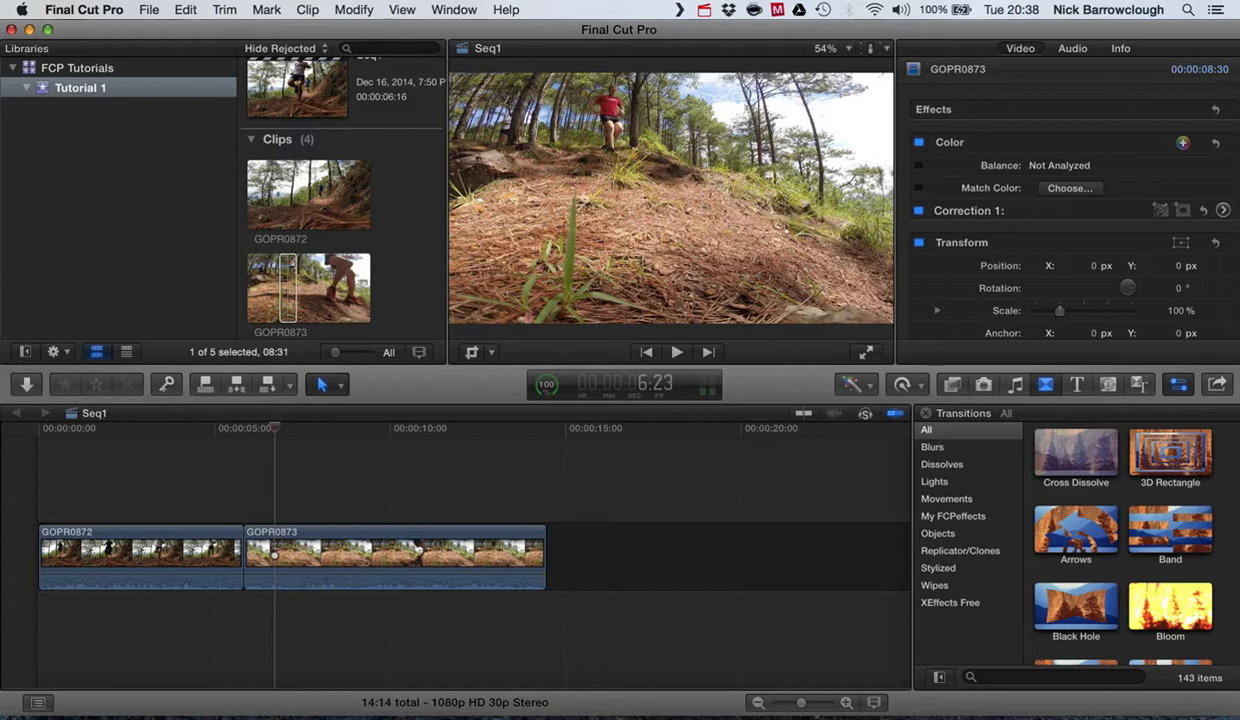
pyautogui.click(933, 447)
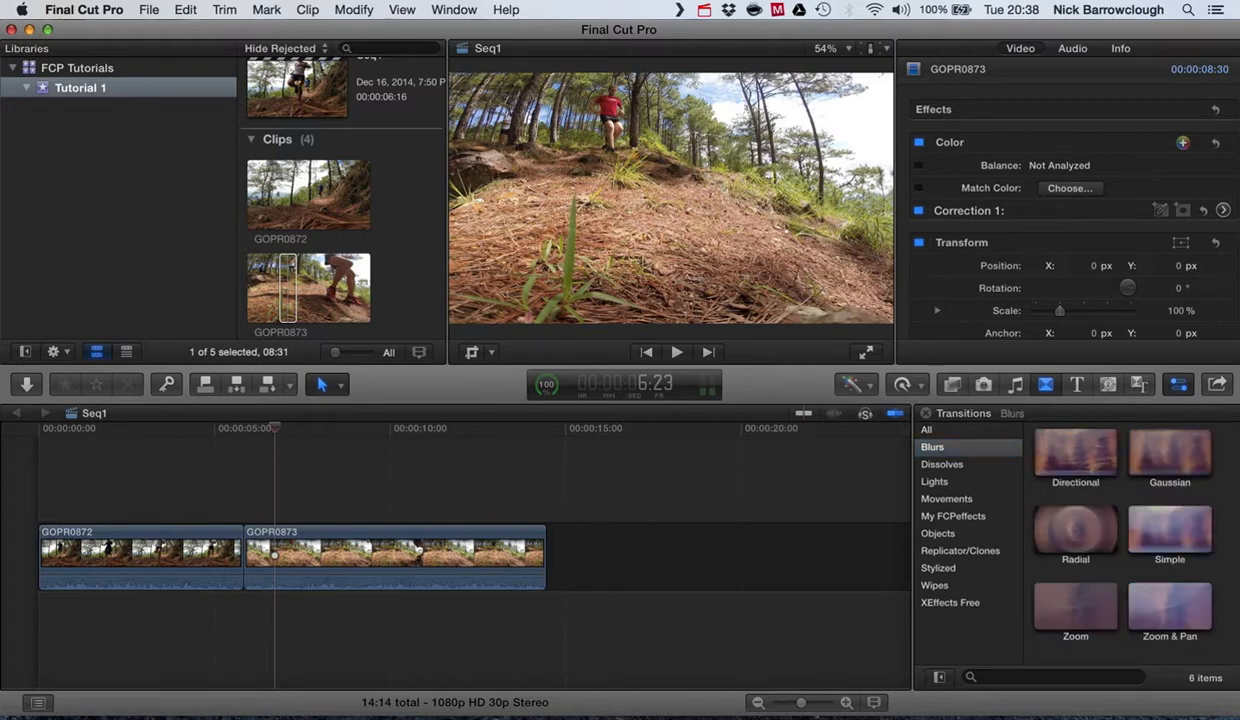
# - Apply the Cross Dissolve transition from the Dissolves category to the cut between GOPR0872 and GOPR0873
pyautogui.click(942, 465)
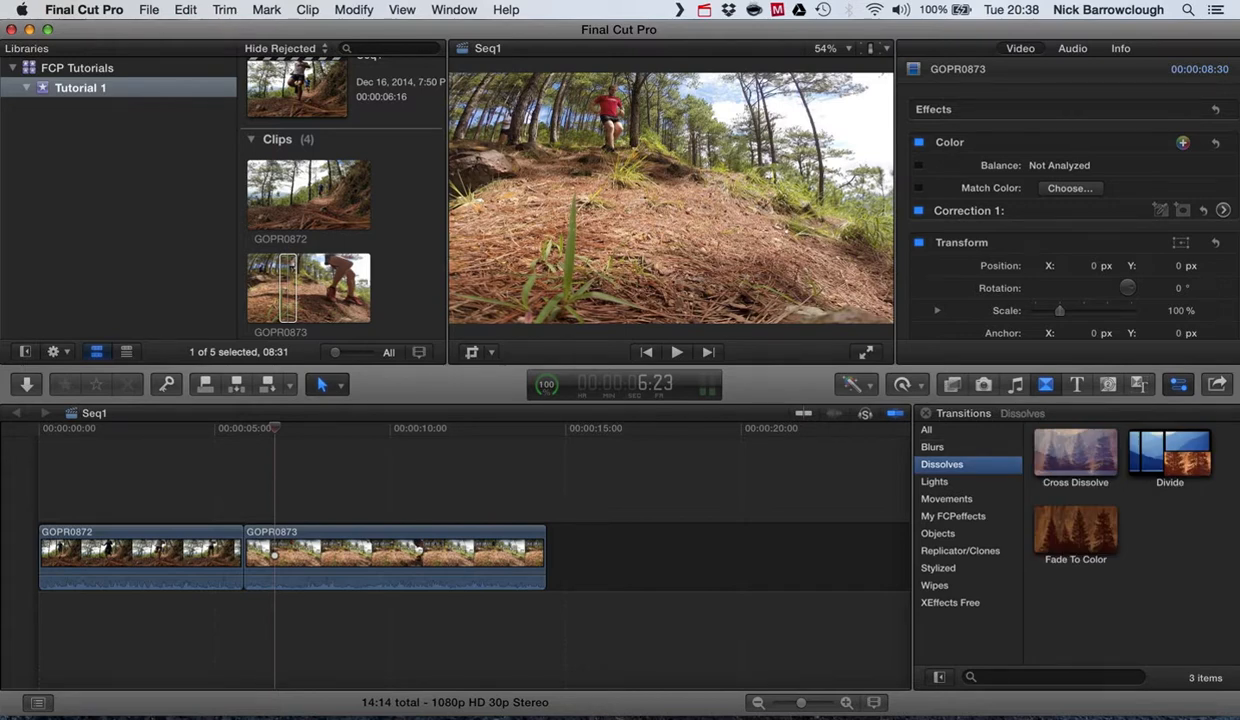
pyautogui.click(1076, 453)
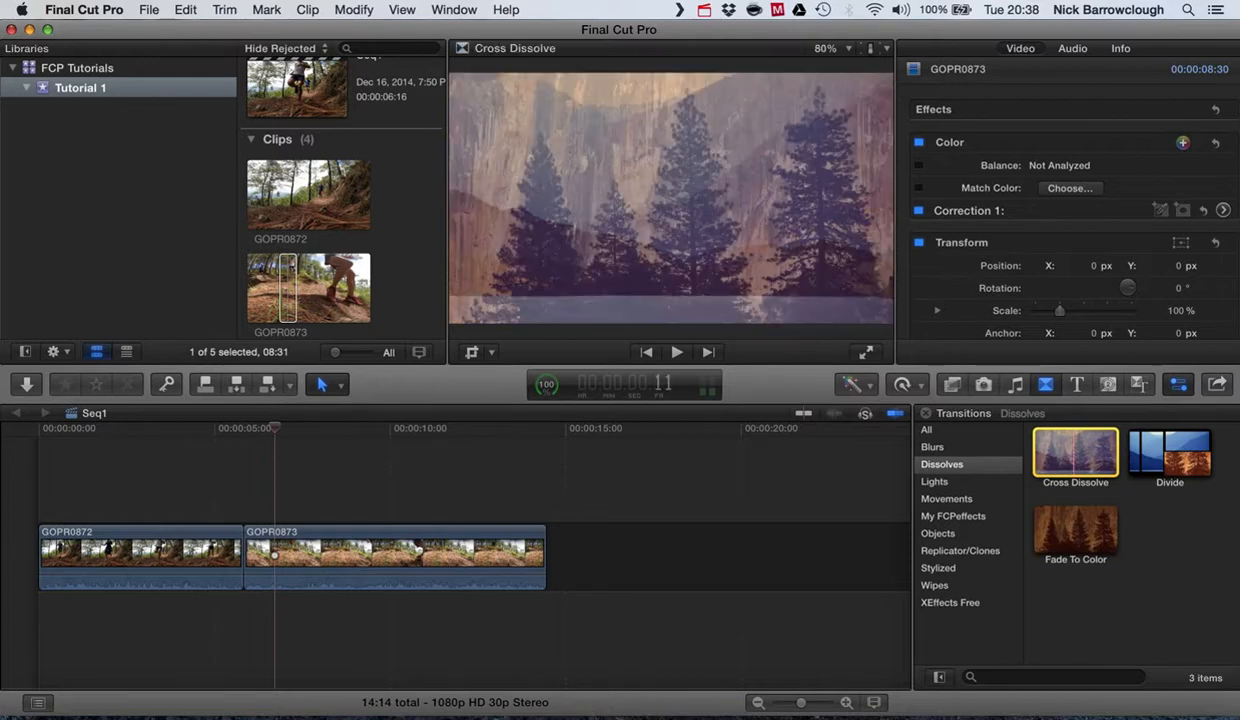
pyautogui.moveTo(1076, 453); pyautogui.dragTo(253, 556)
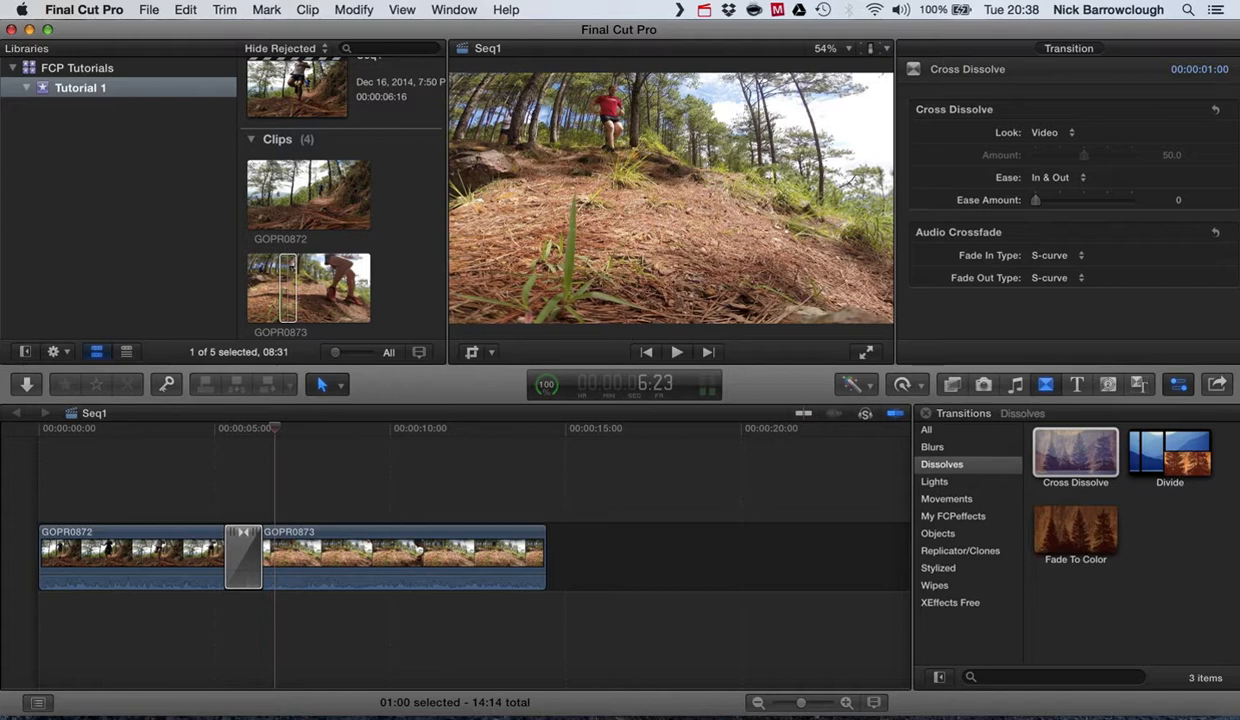
# - Play Seq1 twice from about 3 seconds through the cross dissolve to review the transition
pyautogui.moveTo(275, 428); pyautogui.dragTo(155, 428)
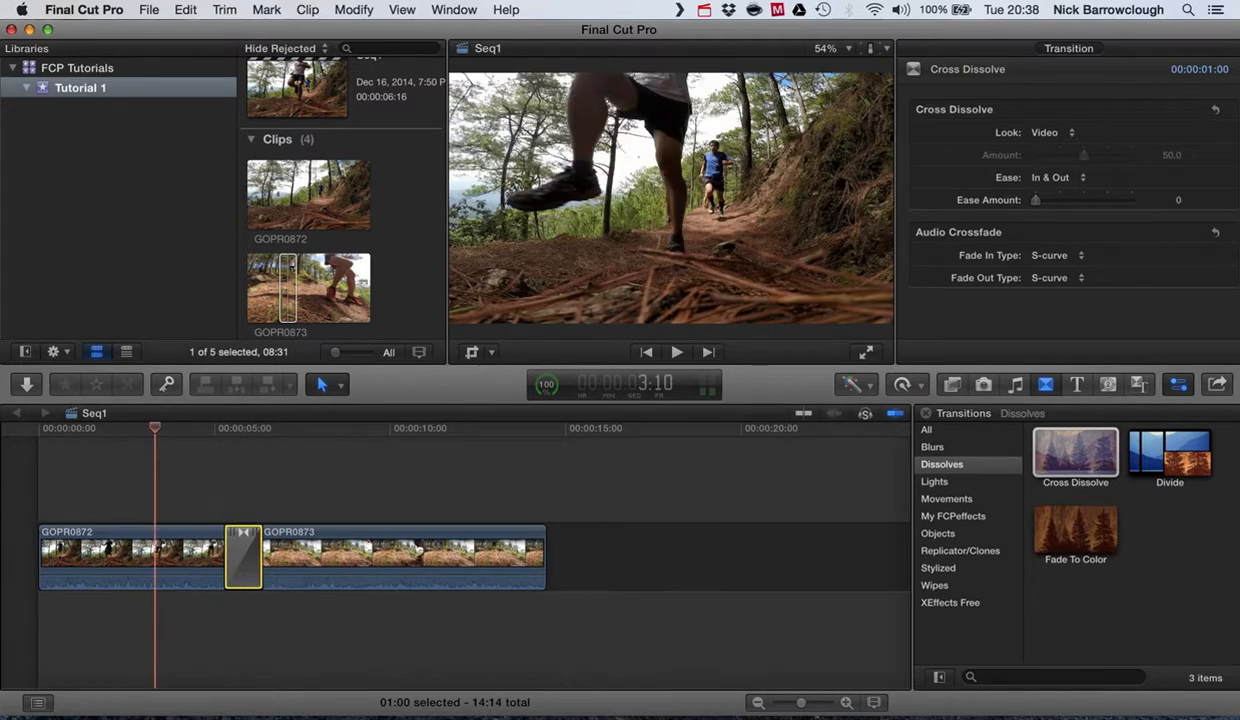
pyautogui.press('space')
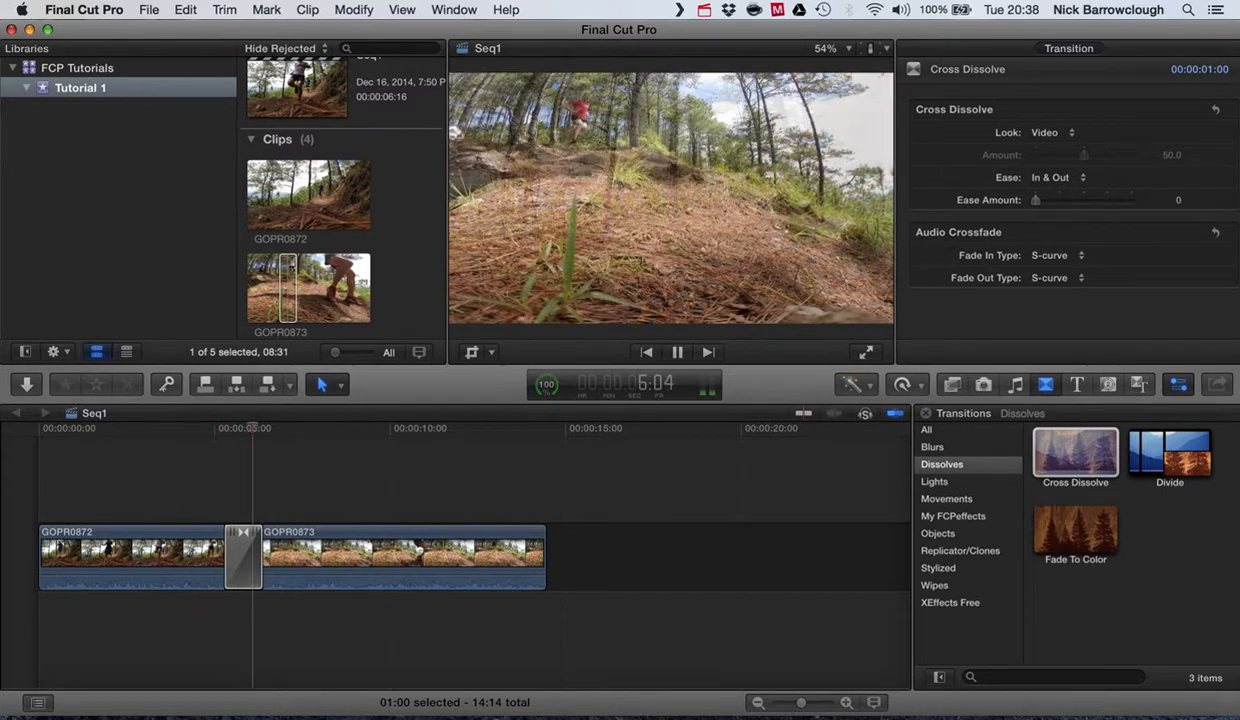
pyautogui.press('space')
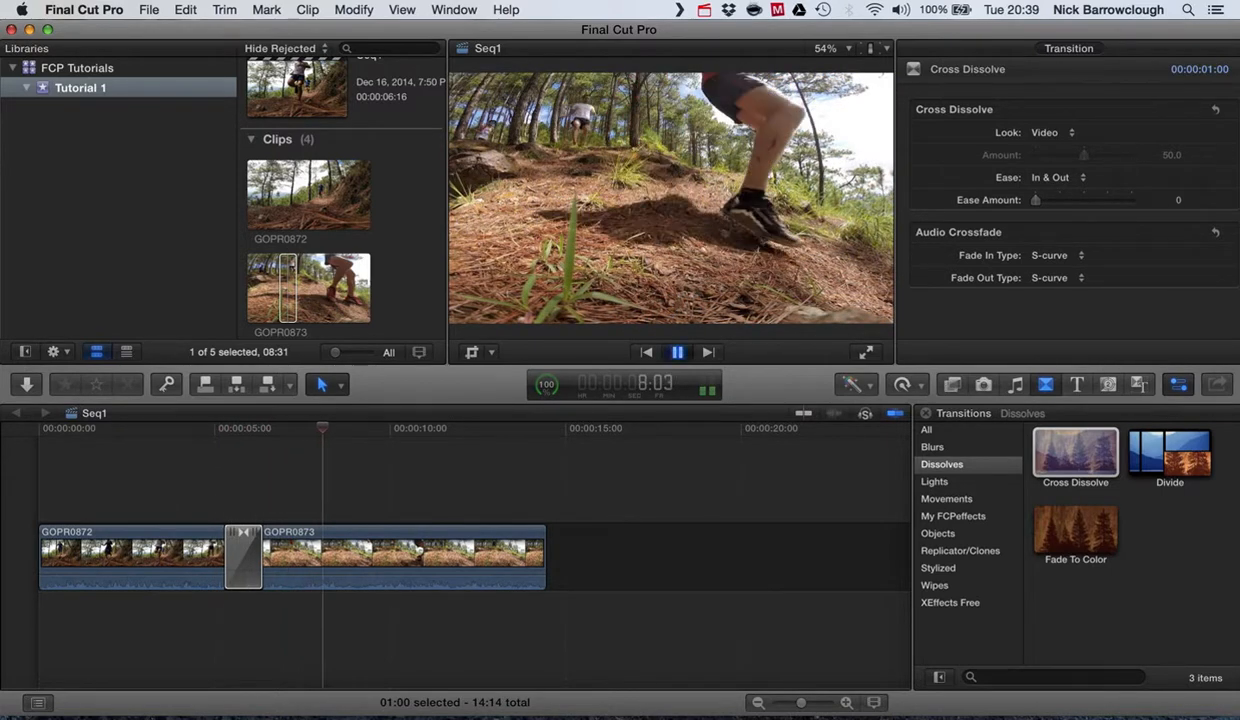
pyautogui.click(145, 480)
pyautogui.press('super+4')
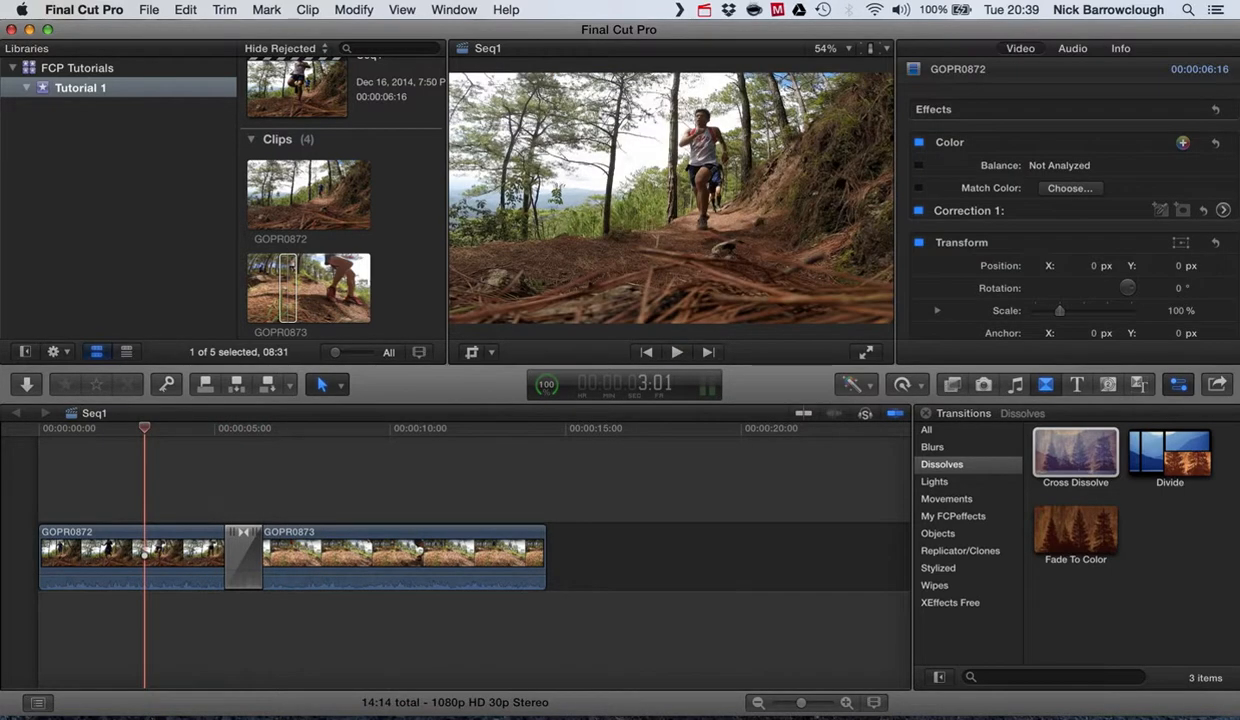
pyautogui.press('space')
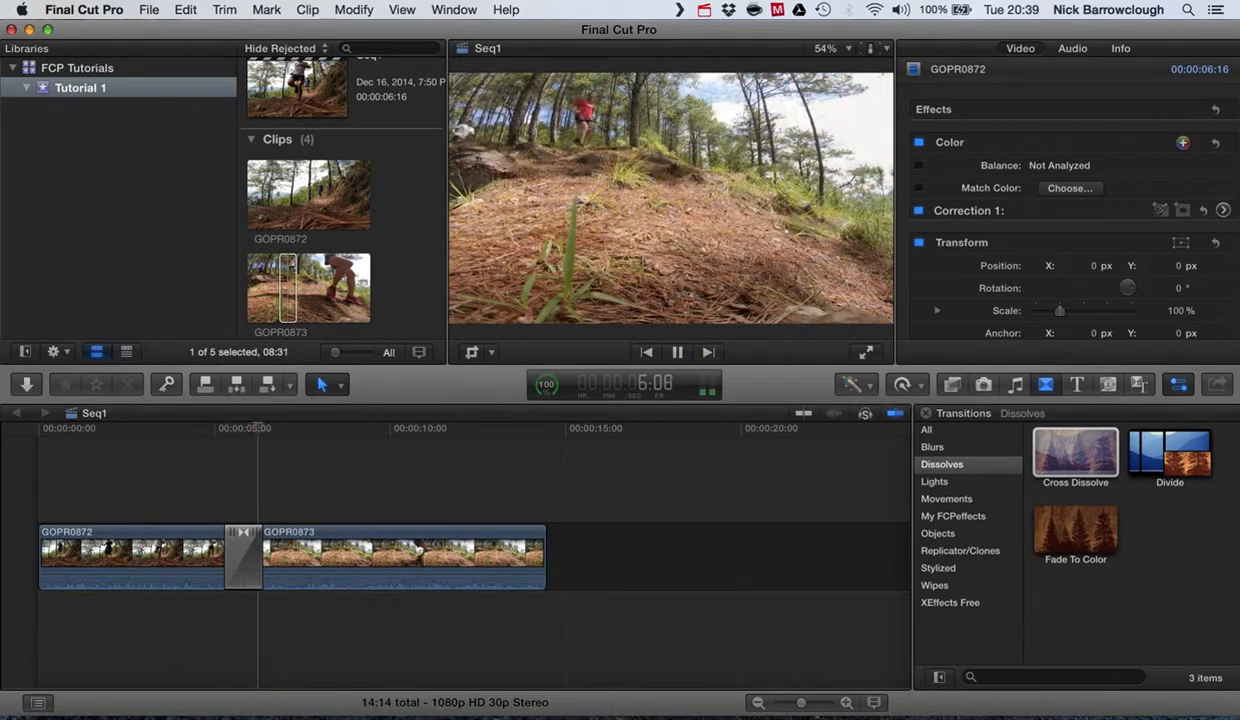
pyautogui.press('space')
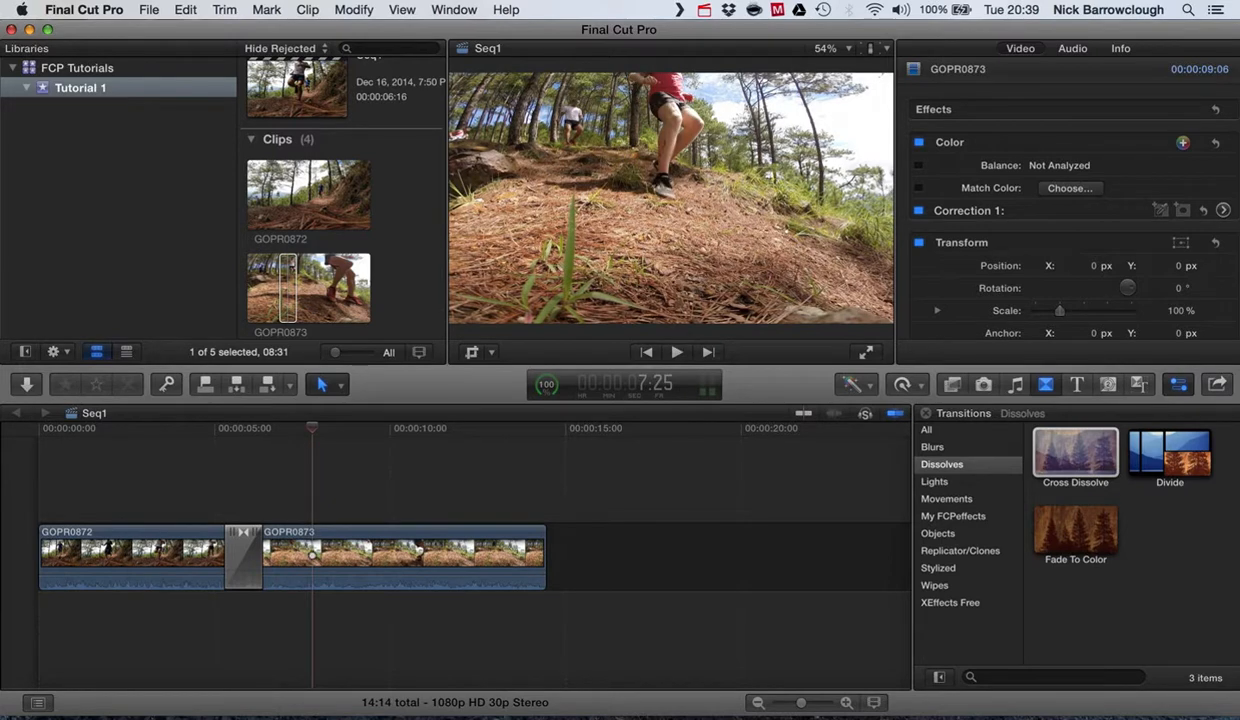
# - Shorten the cross dissolve between GOPR0872 and GOPR0873 first to 15 frames and then to 8 frames
pyautogui.press('Right')
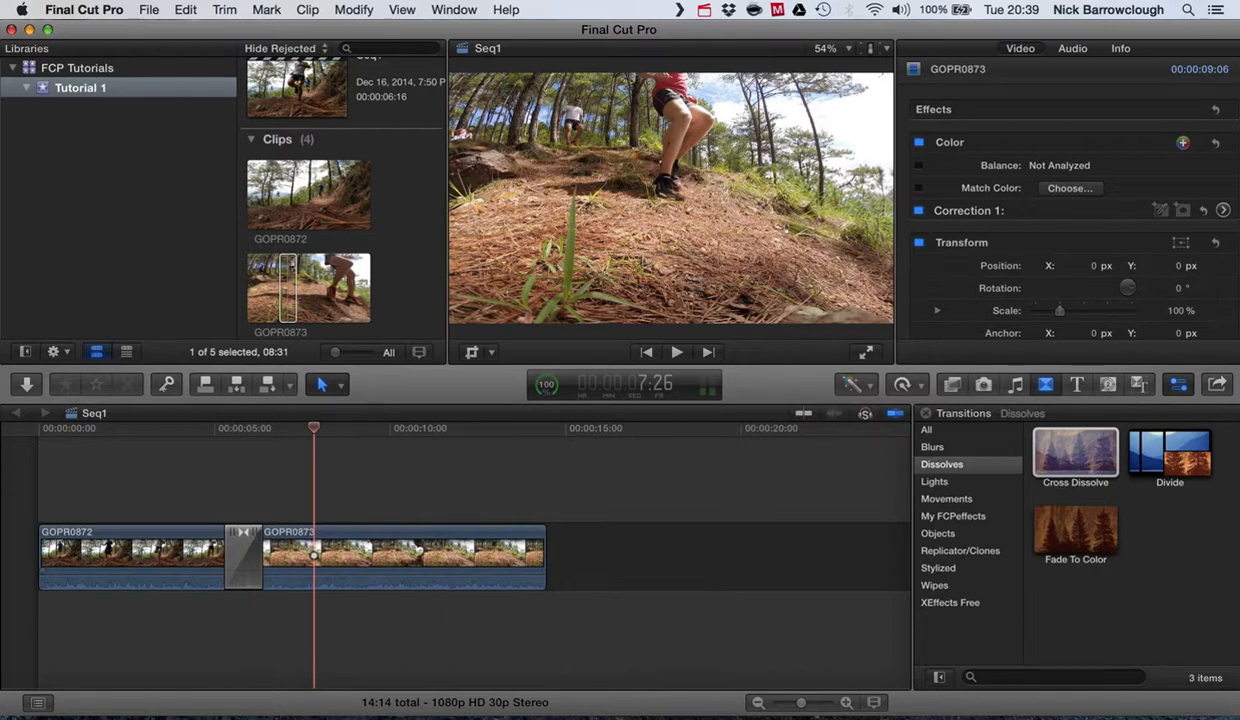
pyautogui.click(243, 560)
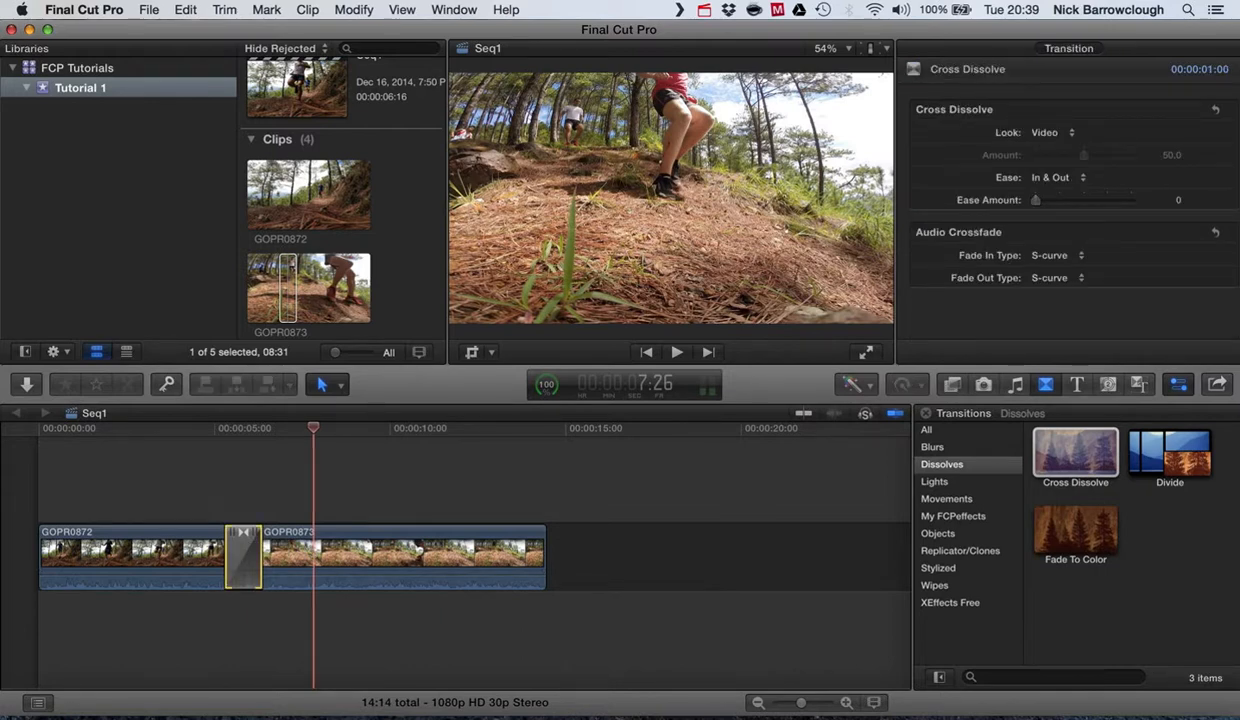
pyautogui.moveTo(227, 561); pyautogui.dragTo(235, 561)
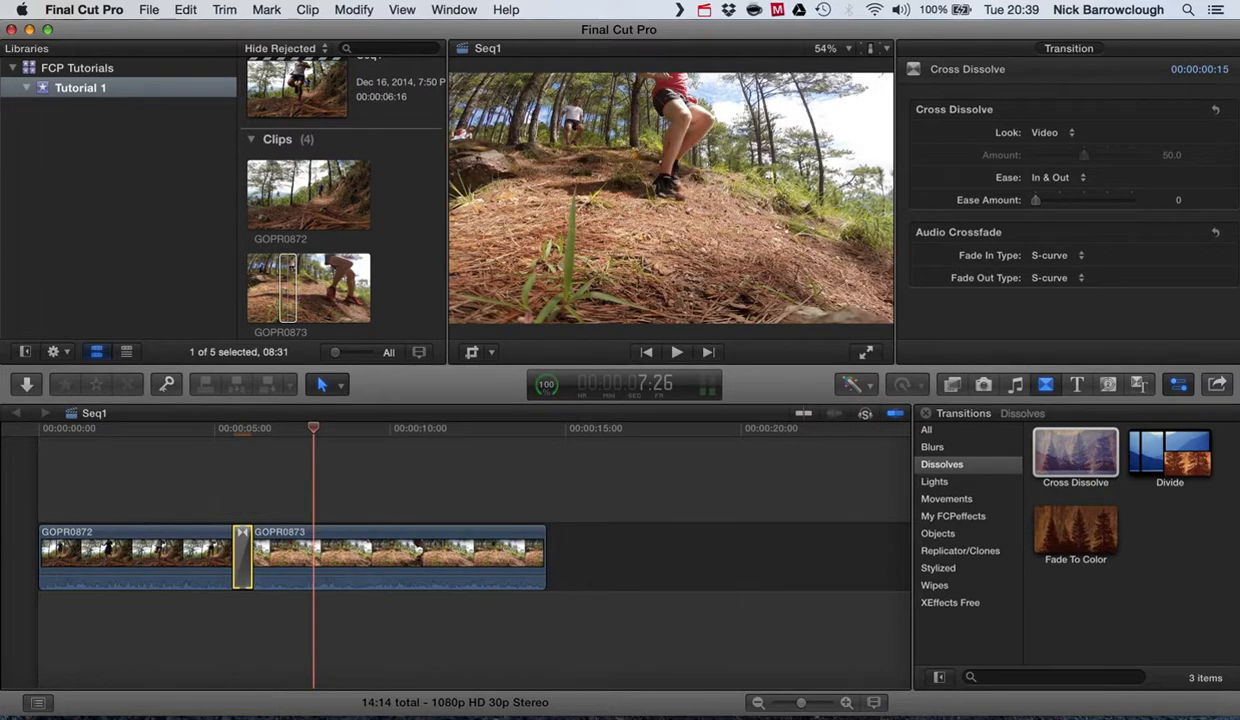
pyautogui.press('super+equal')
pyautogui.press('super+equal')
pyautogui.hscroll(-5, 455, 558)
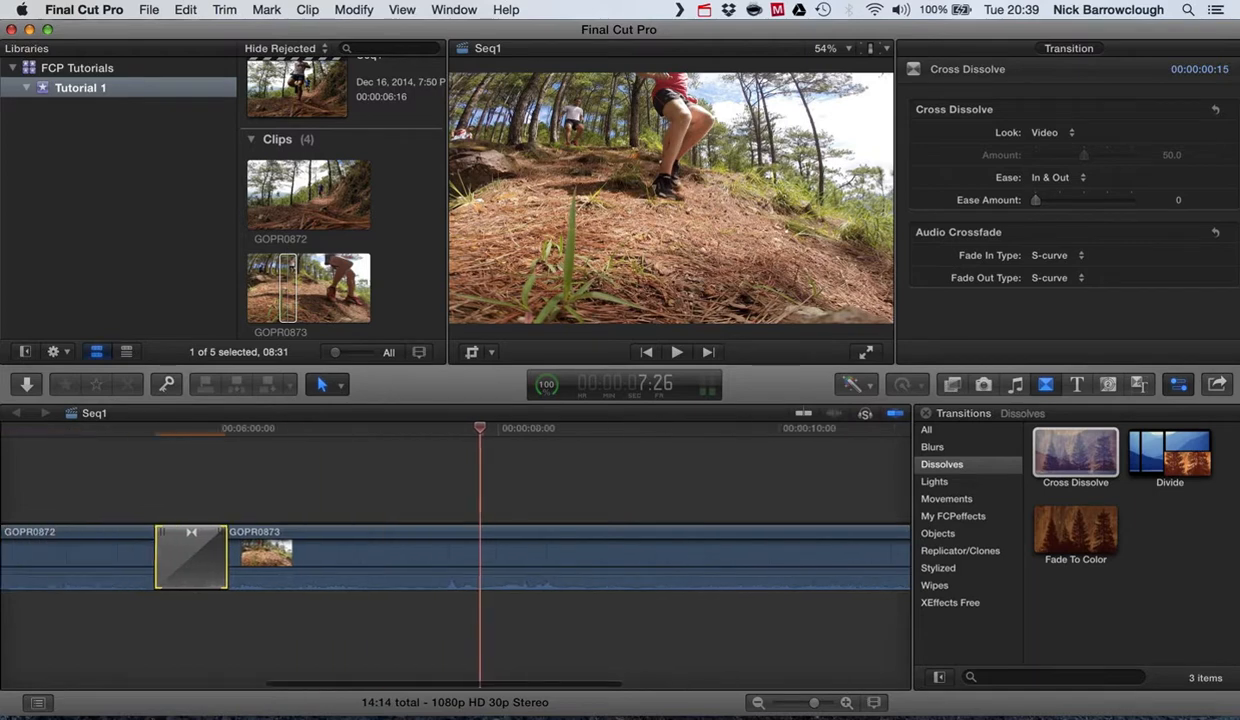
pyautogui.moveTo(178, 561); pyautogui.dragTo(196, 561)
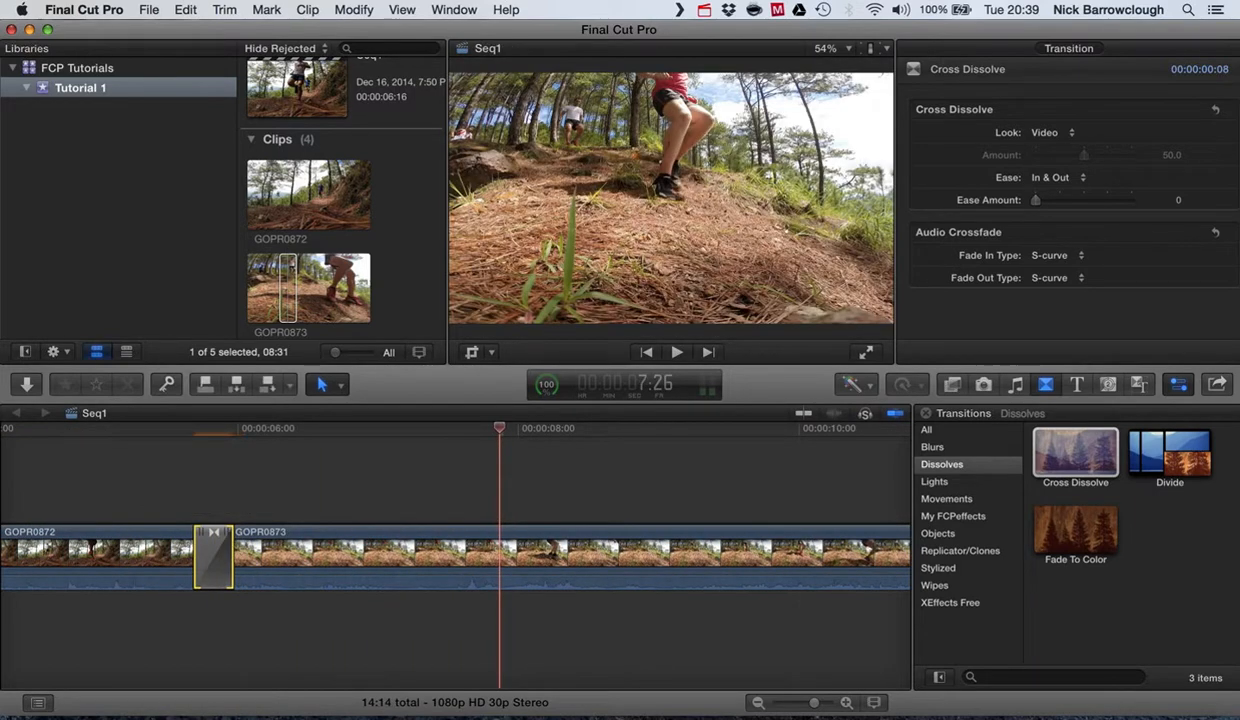
# - Play Seq1 twice from before the cut to review the shortened cross dissolve
pyautogui.click(150, 490)
pyautogui.press('super+4')
pyautogui.press('space')
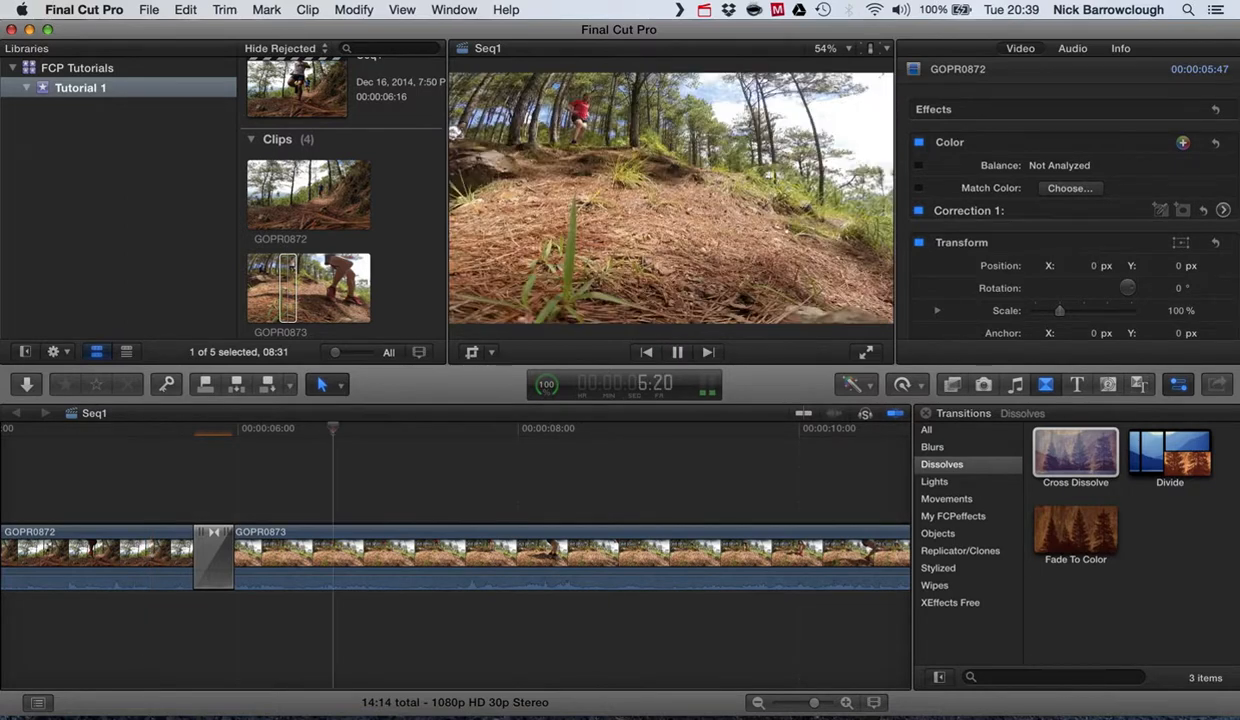
pyautogui.press('space')
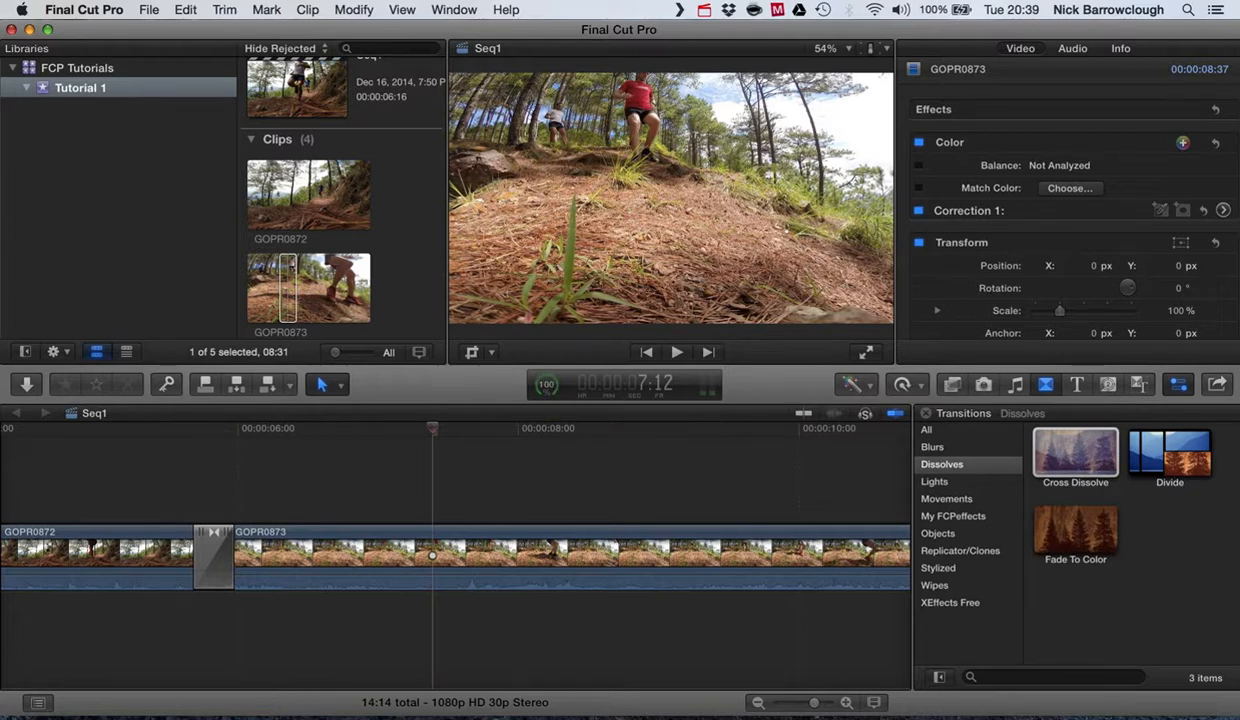
pyautogui.click(55, 430)
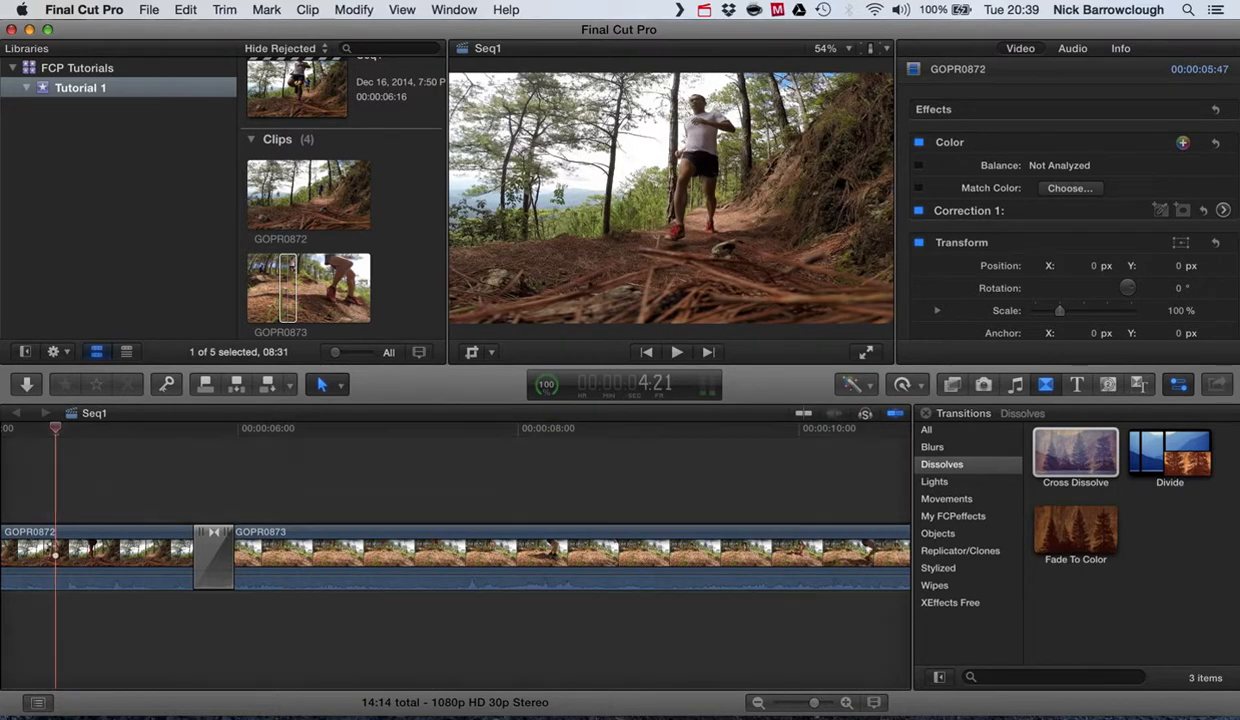
pyautogui.press('space')
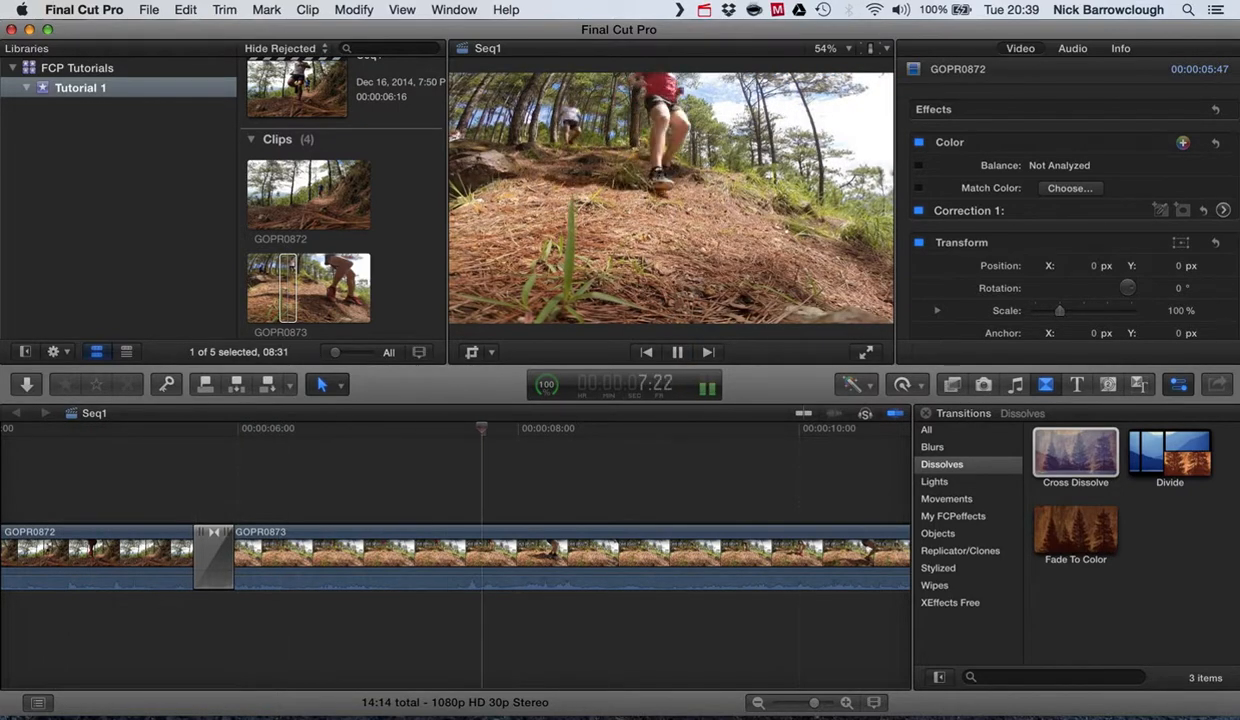
pyautogui.press('space')
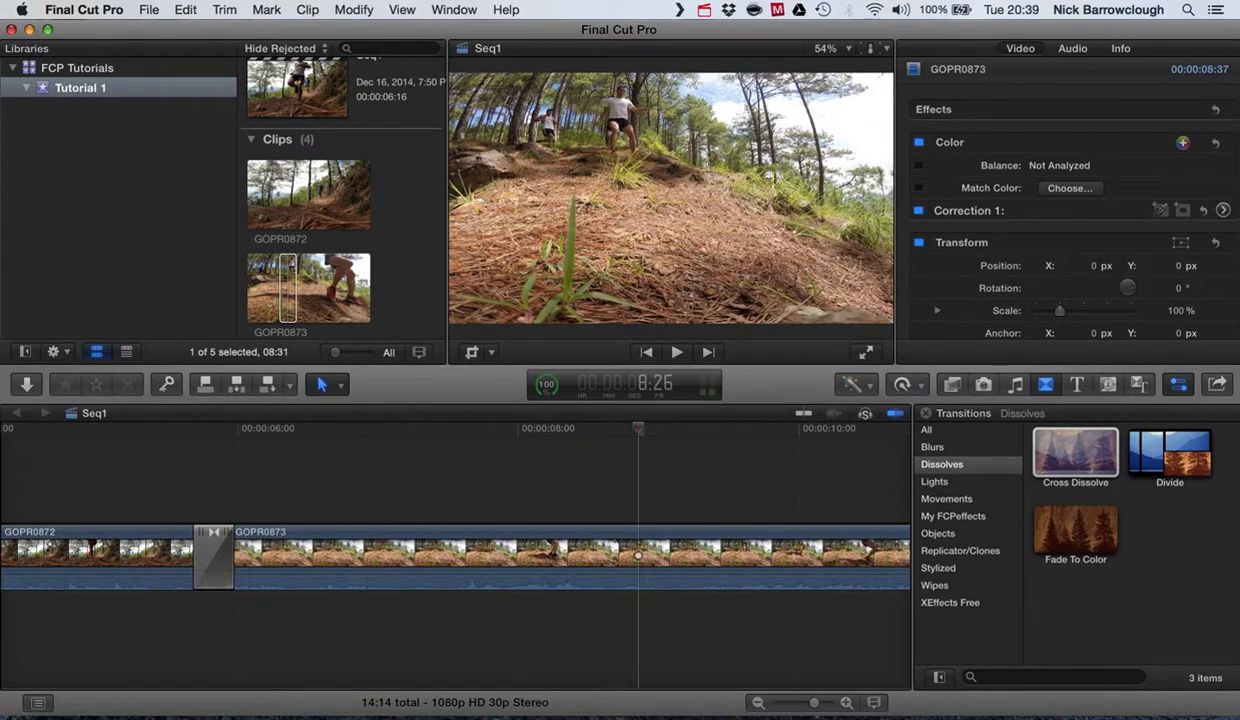
# - Set the cross dissolve's look to Film, keep its ease at In & Out, and set the ease amount to 42
pyautogui.hscroll(-4, 400, 560)
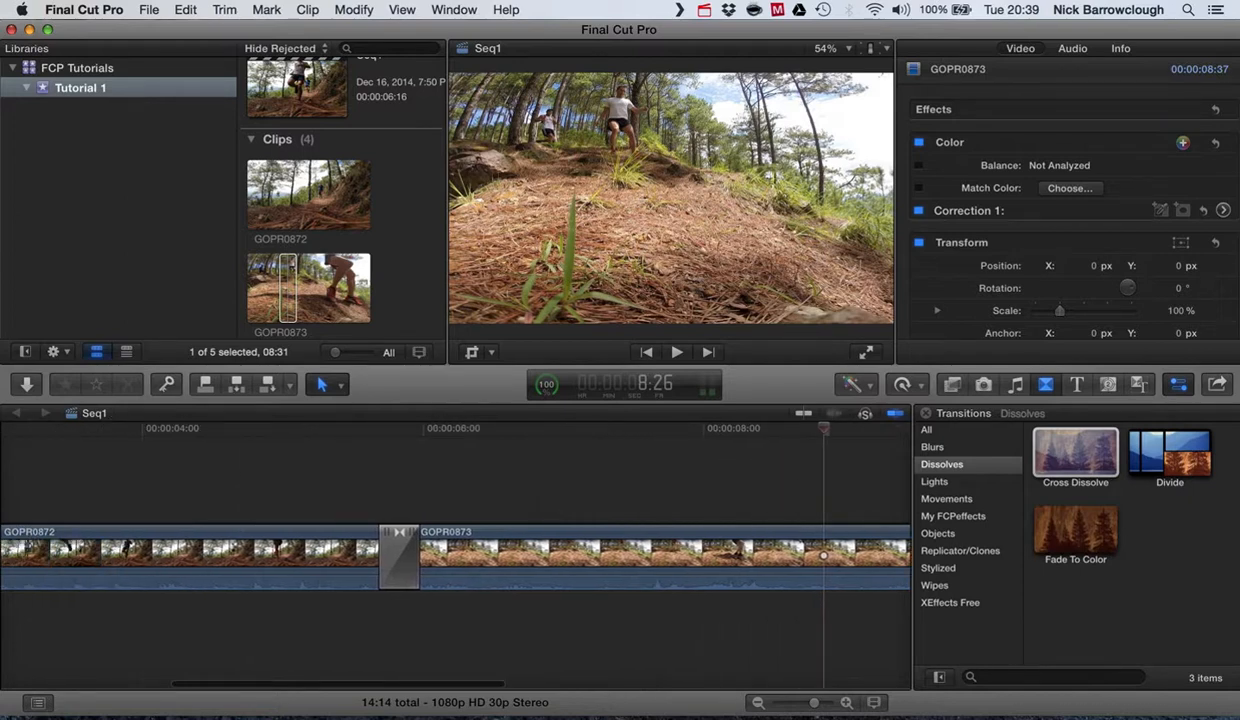
pyautogui.click(399, 562)
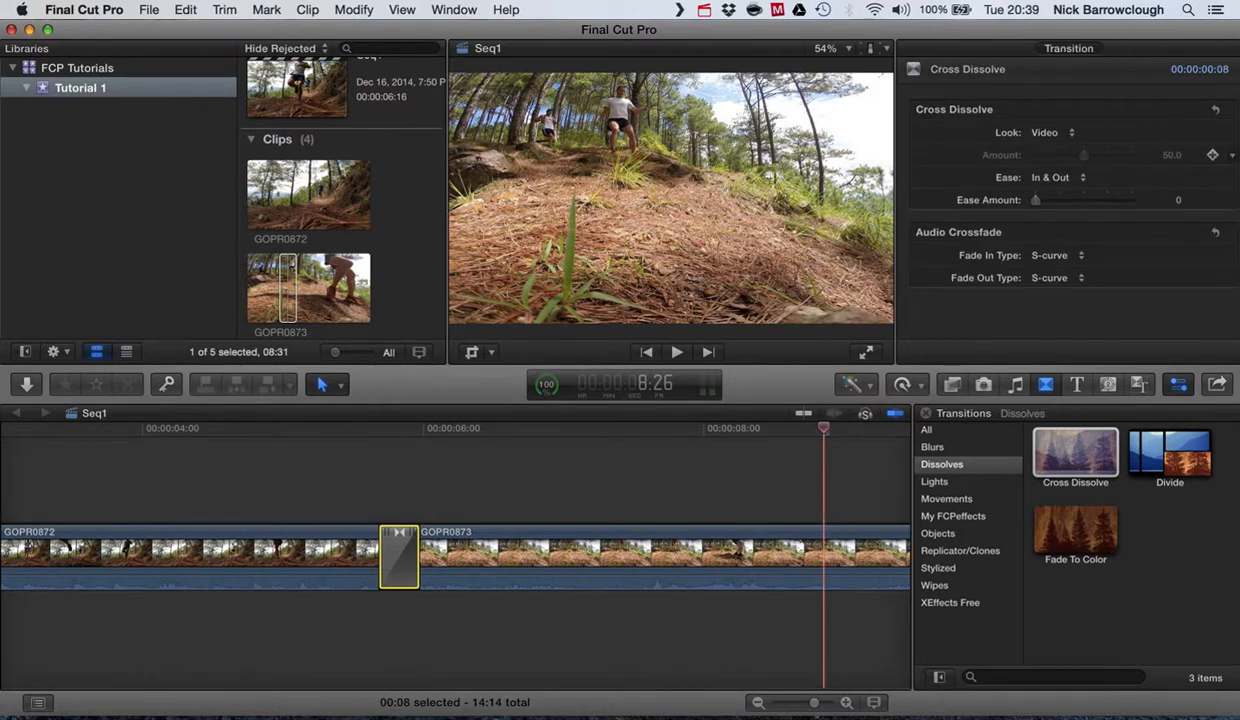
pyautogui.click(1050, 132)
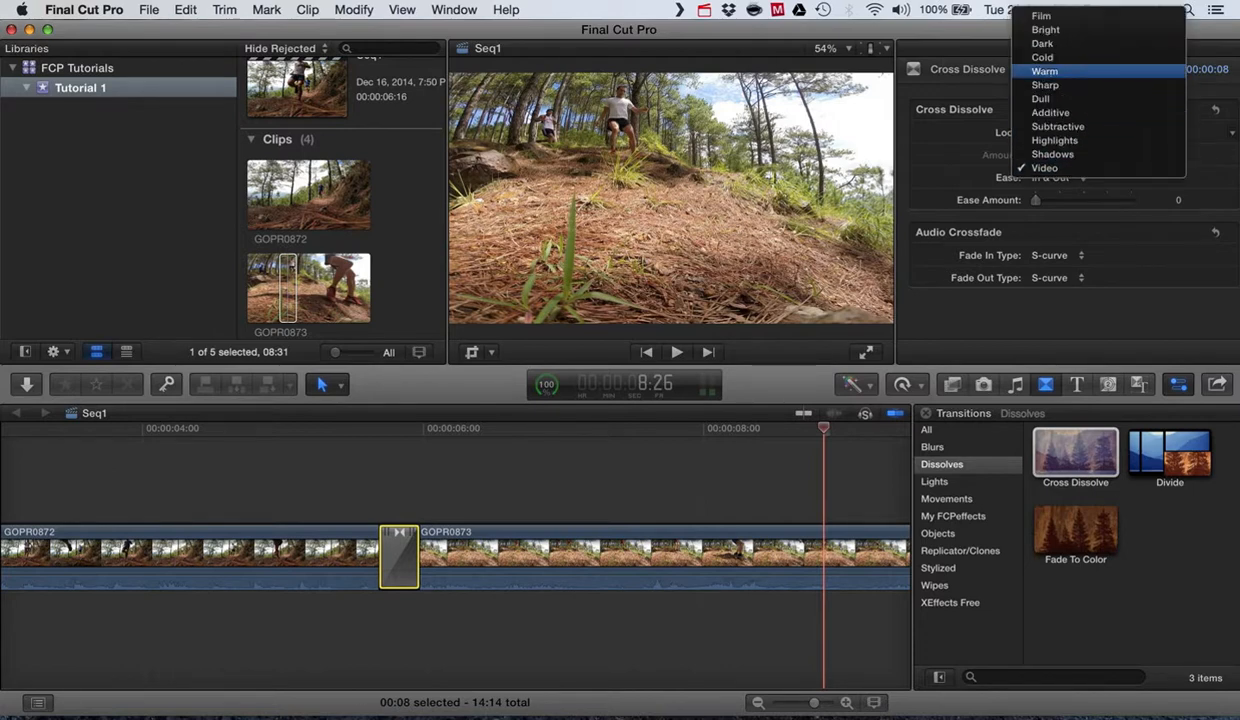
pyautogui.click(1041, 16)
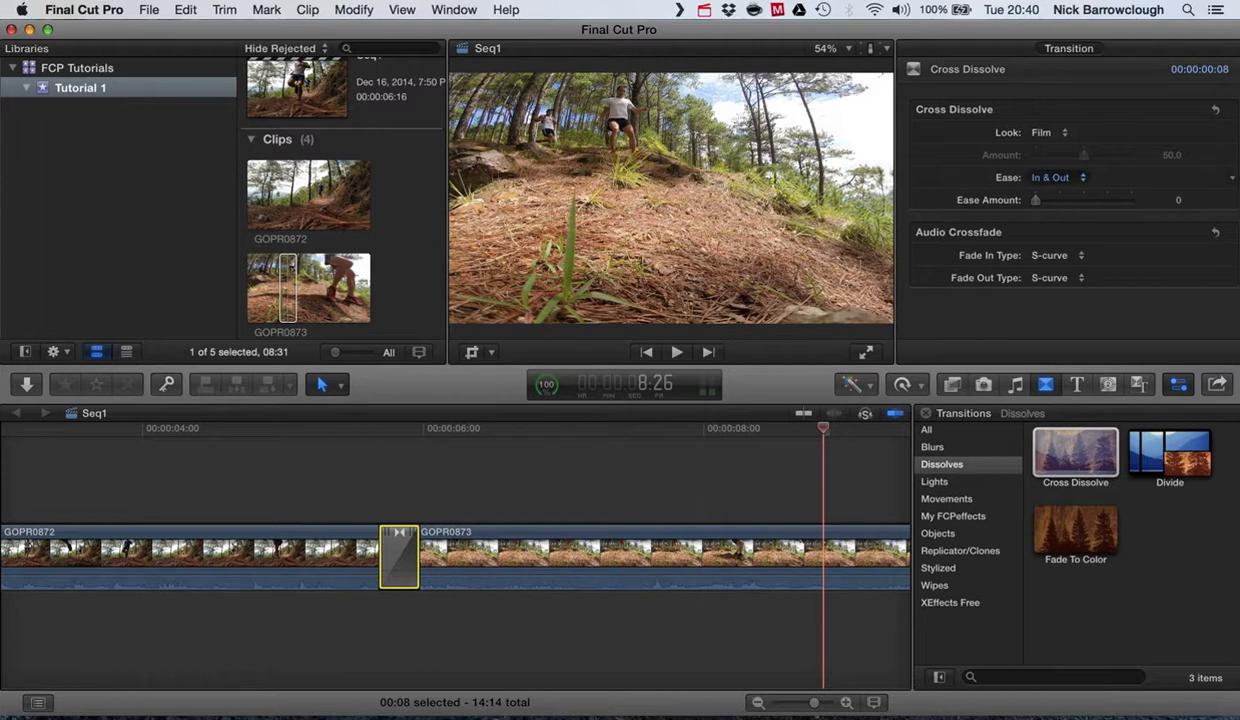
pyautogui.click(1053, 177)
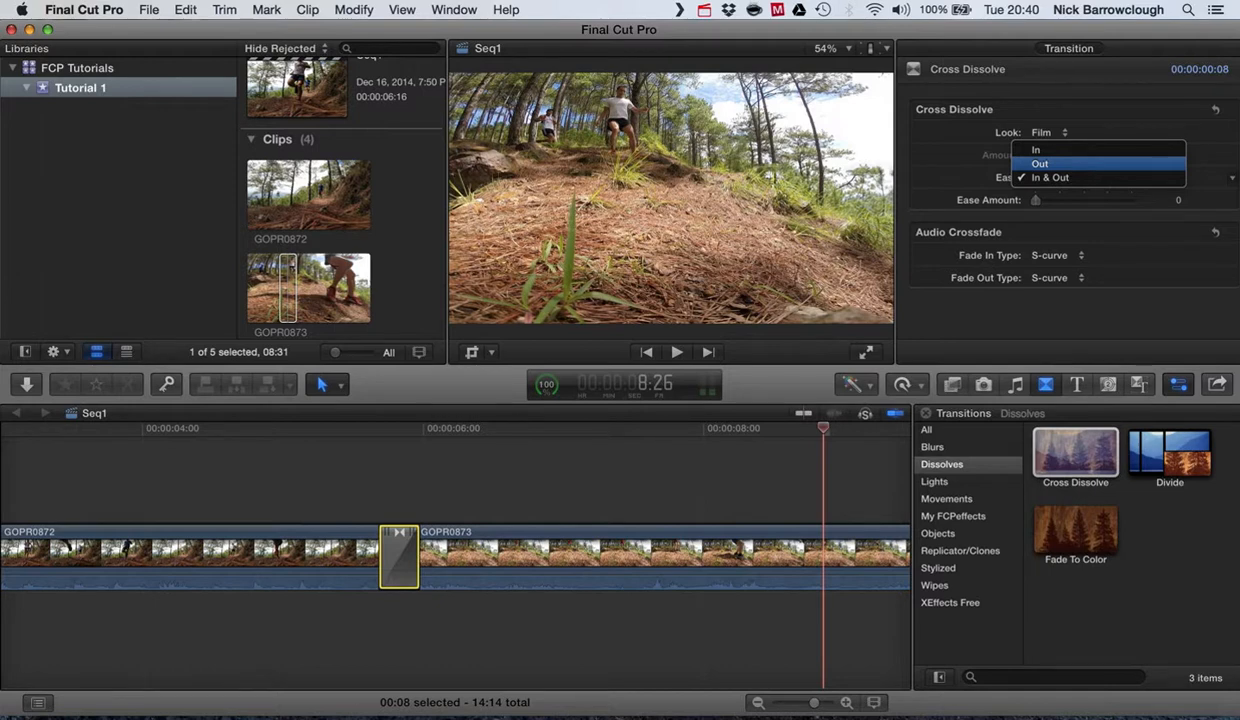
pyautogui.click(1050, 177)
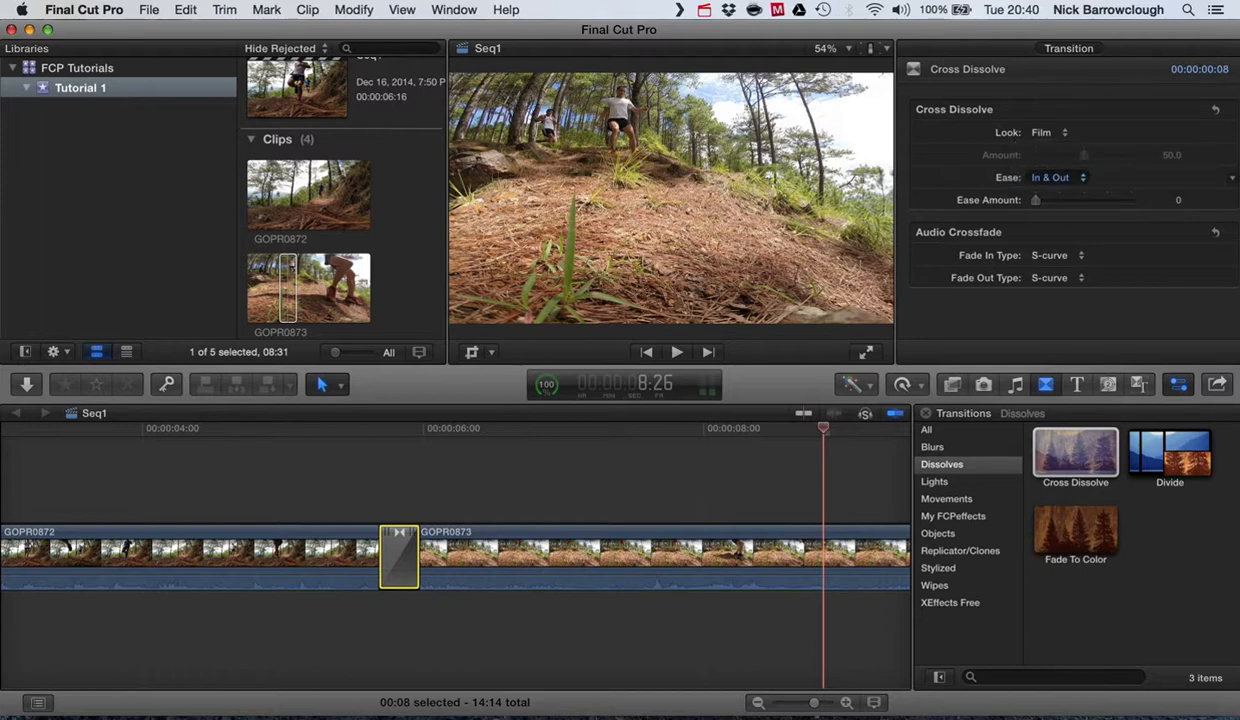
pyautogui.moveTo(1035, 200); pyautogui.dragTo(1076, 200)
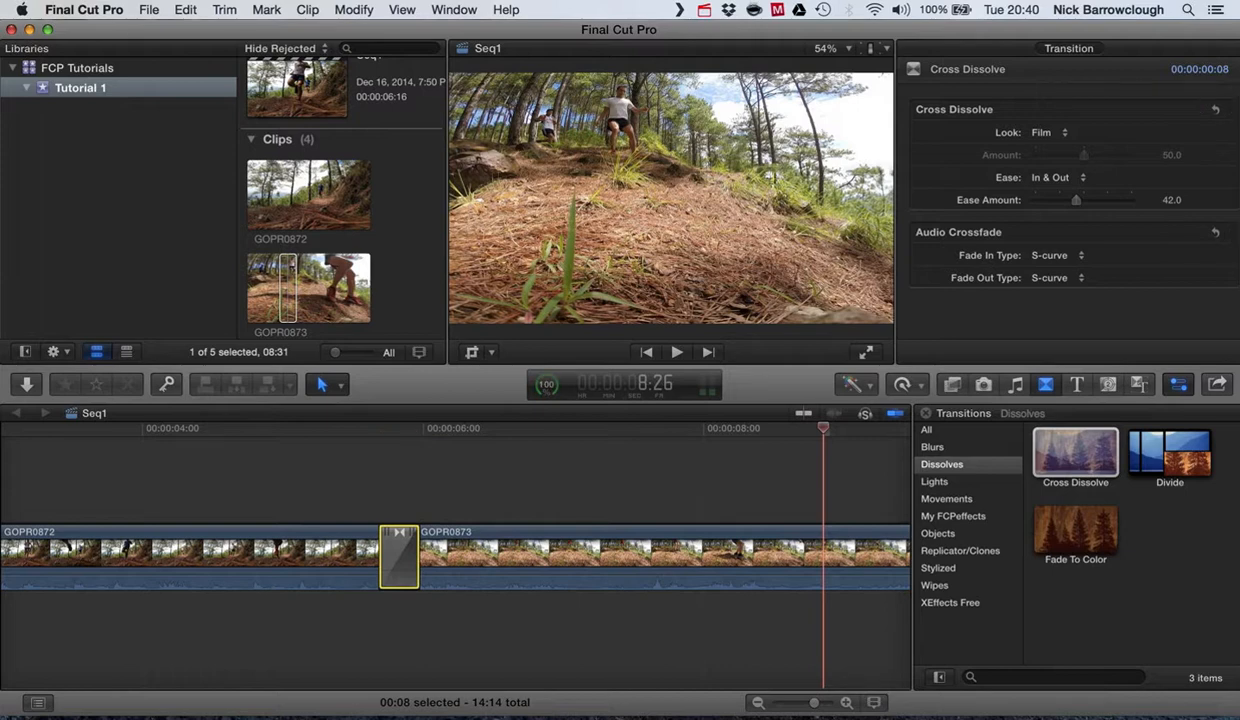
# - Play and scrub Seq1 across the cut to review the adjusted cross dissolve
pyautogui.click(103, 428)
pyautogui.press('space')
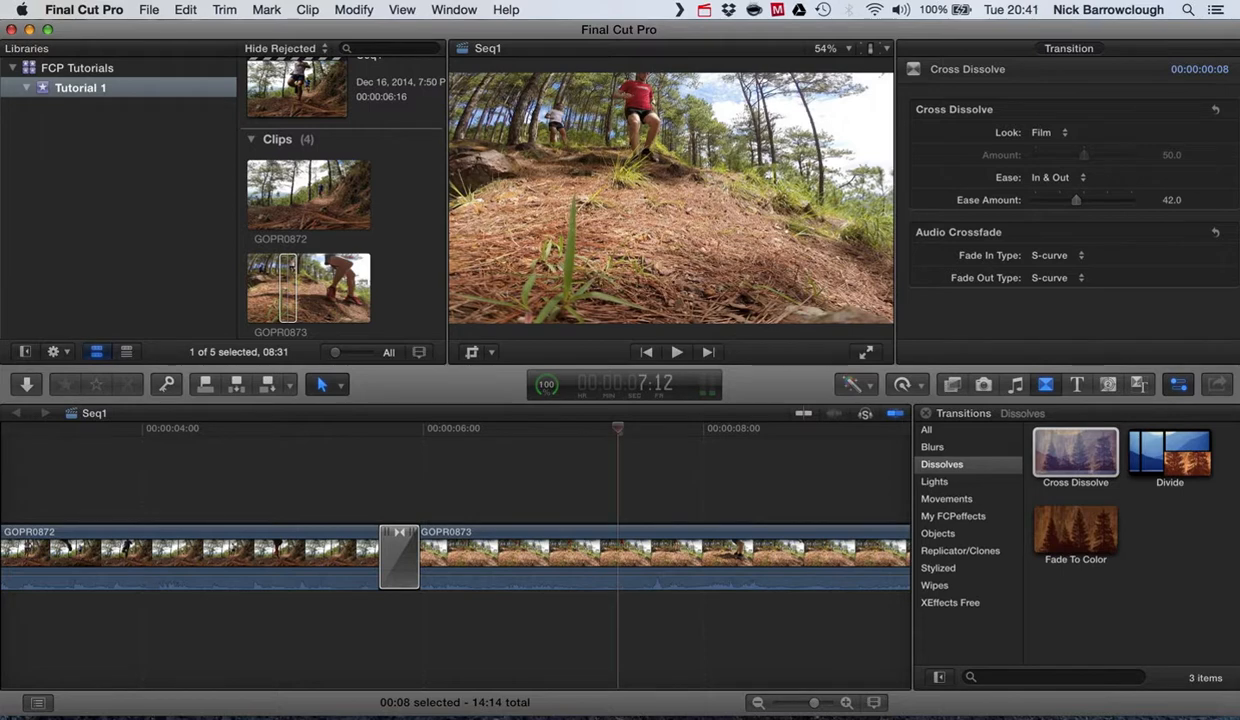
pyautogui.click(353, 553)
pyautogui.moveTo(353, 428); pyautogui.dragTo(398, 428)
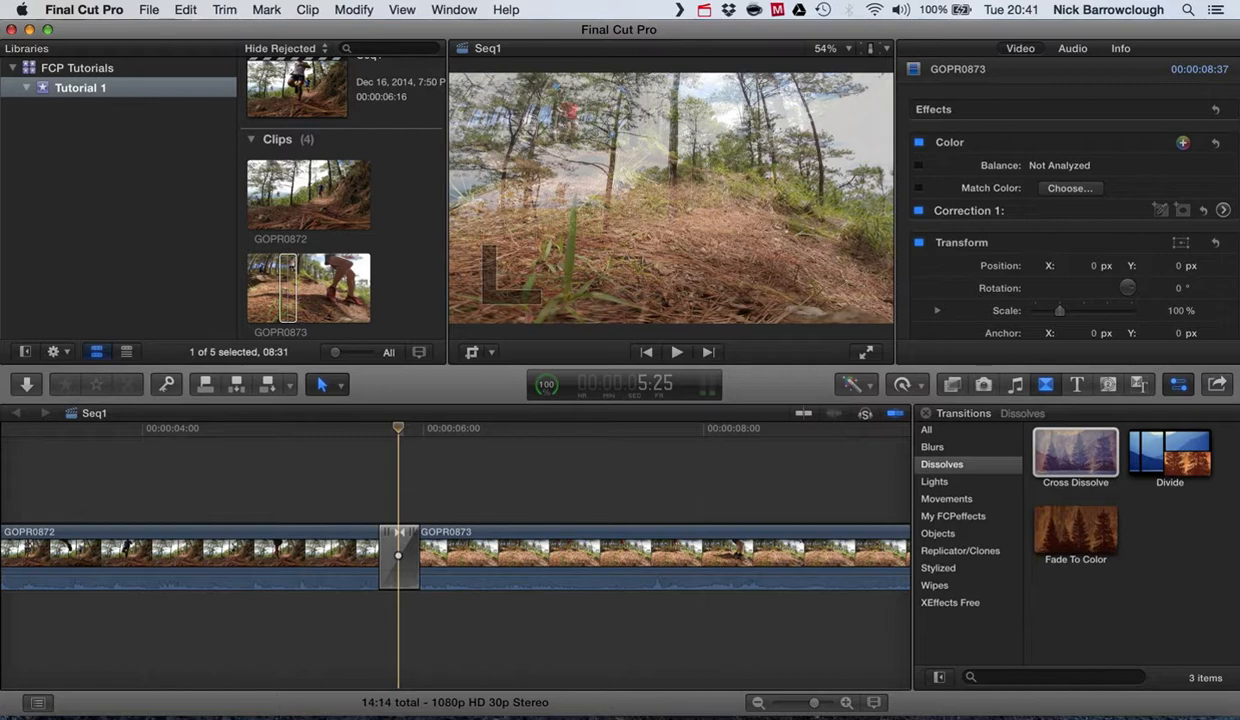
pyautogui.moveTo(398, 428); pyautogui.dragTo(278, 428)
pyautogui.press('space')
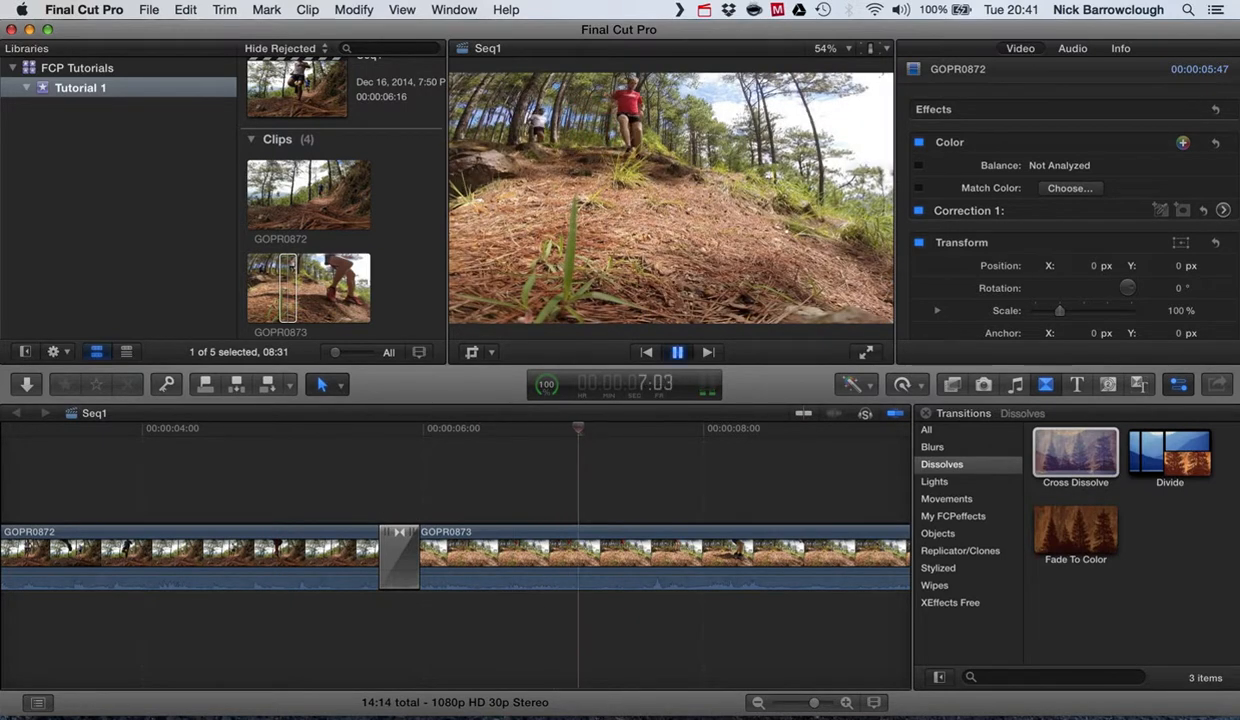
pyautogui.press('space')
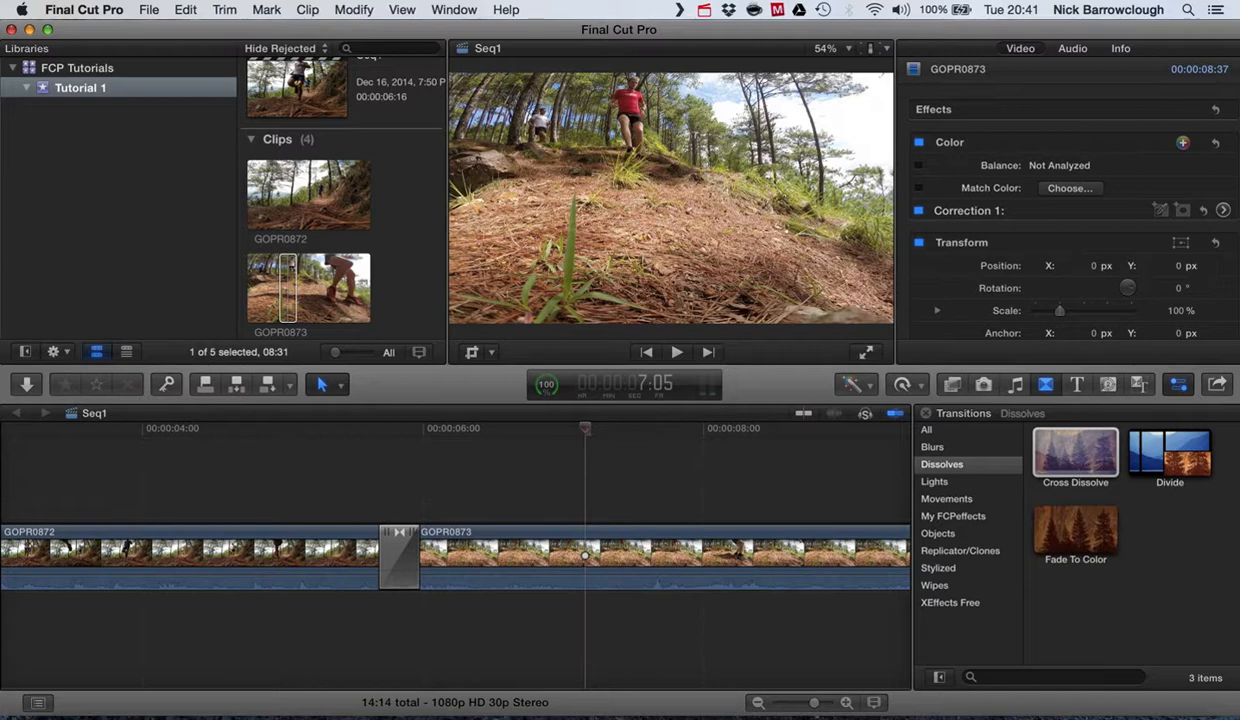
# - Delete the cross dissolve and apply the Mosaic transition from the Movements category to the cut between GOPR0872 and GOPR0873
pyautogui.click(399, 563)
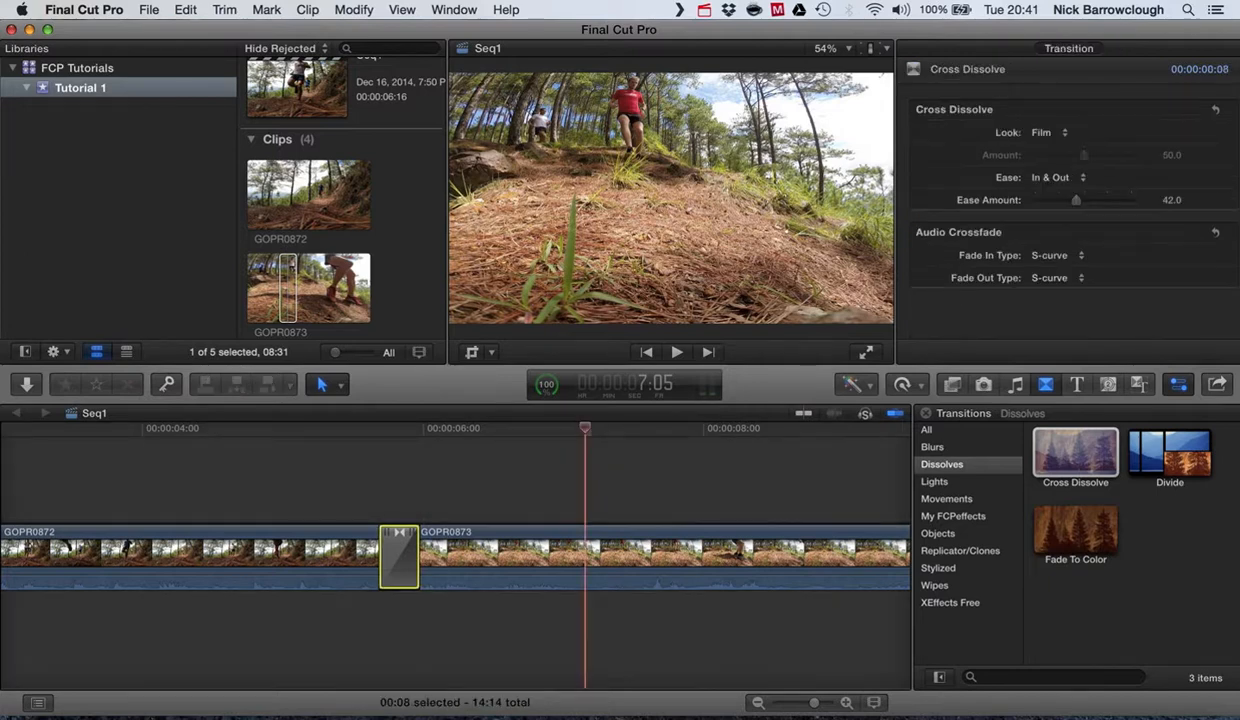
pyautogui.press('Delete')
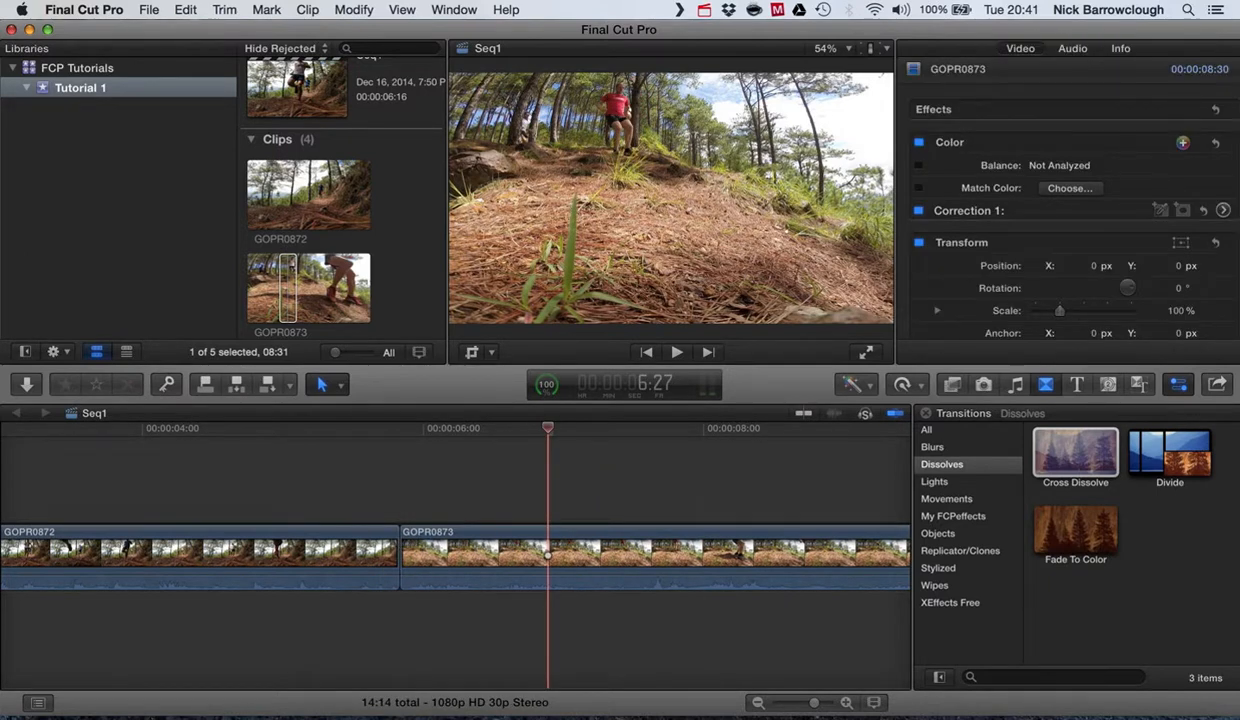
pyautogui.click(947, 499)
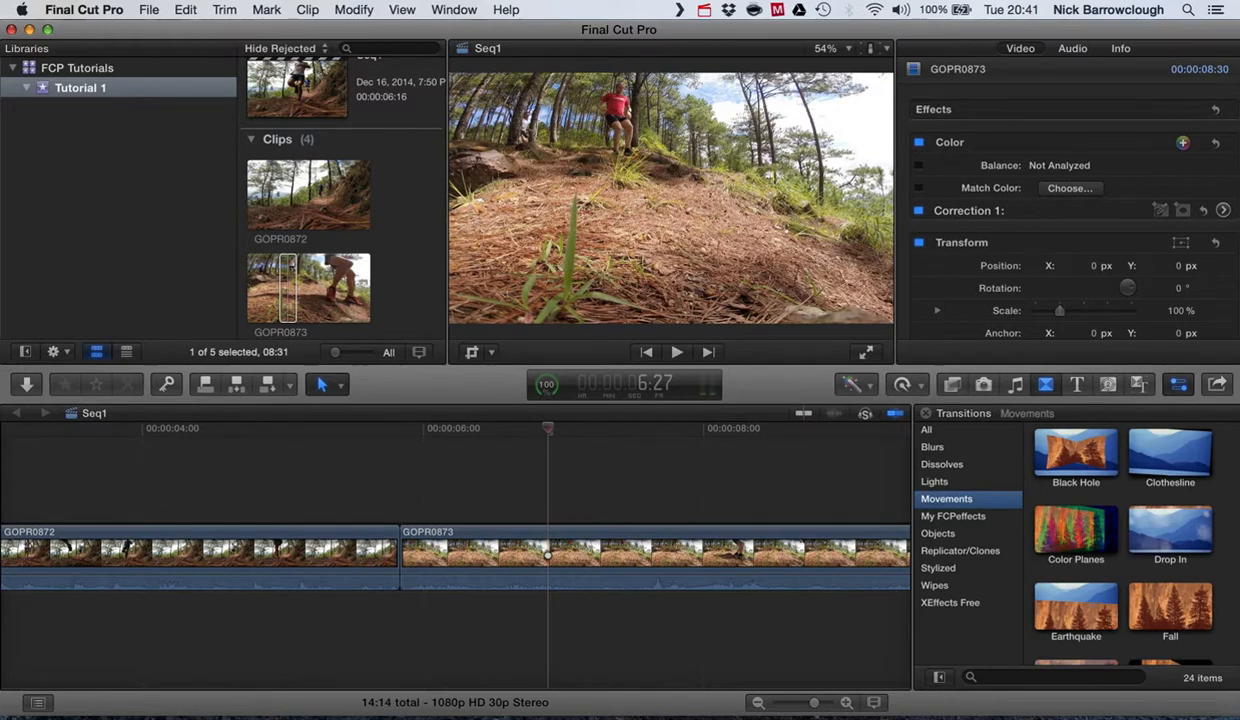
pyautogui.scroll(-3, 1100, 530)
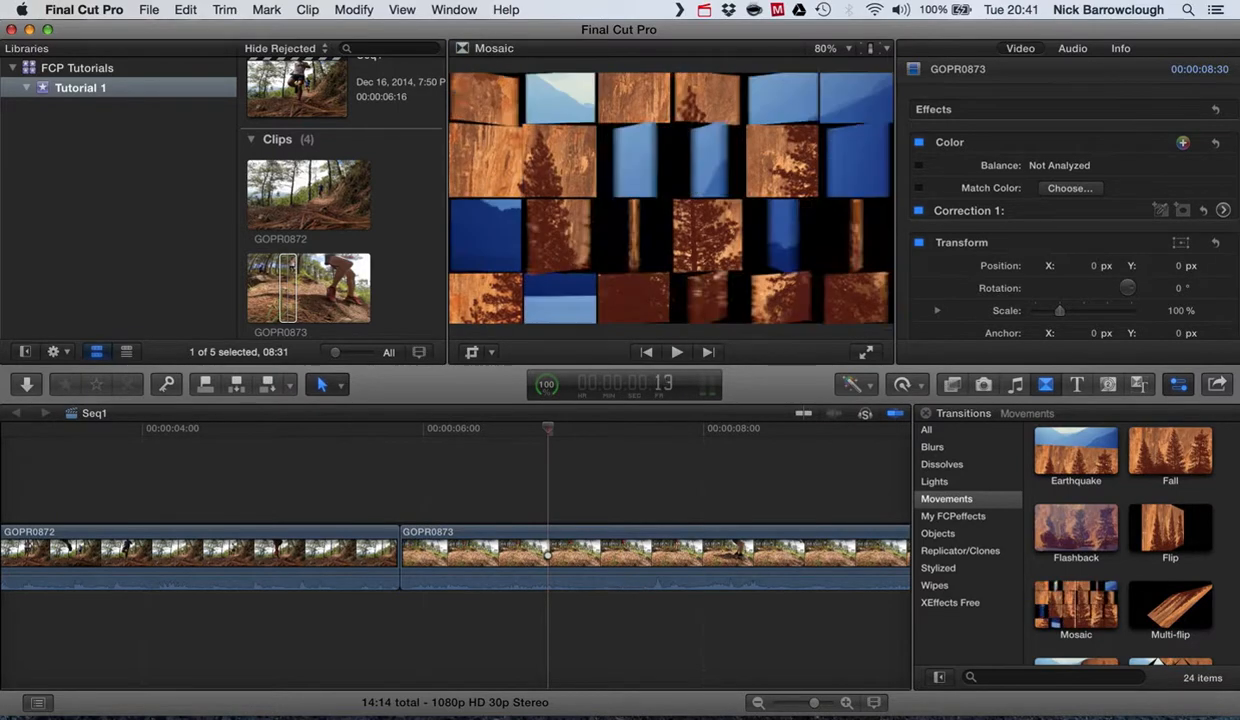
pyautogui.click(1064, 604)
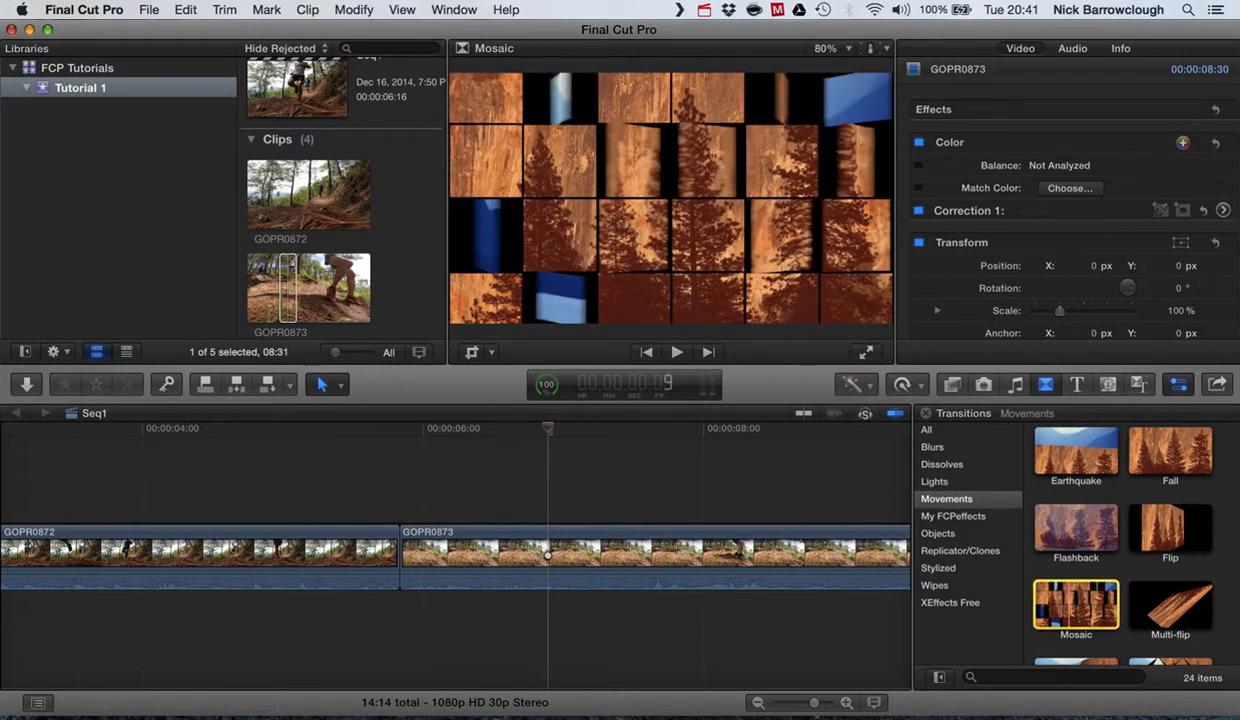
pyautogui.moveTo(1089, 604); pyautogui.dragTo(396, 557)
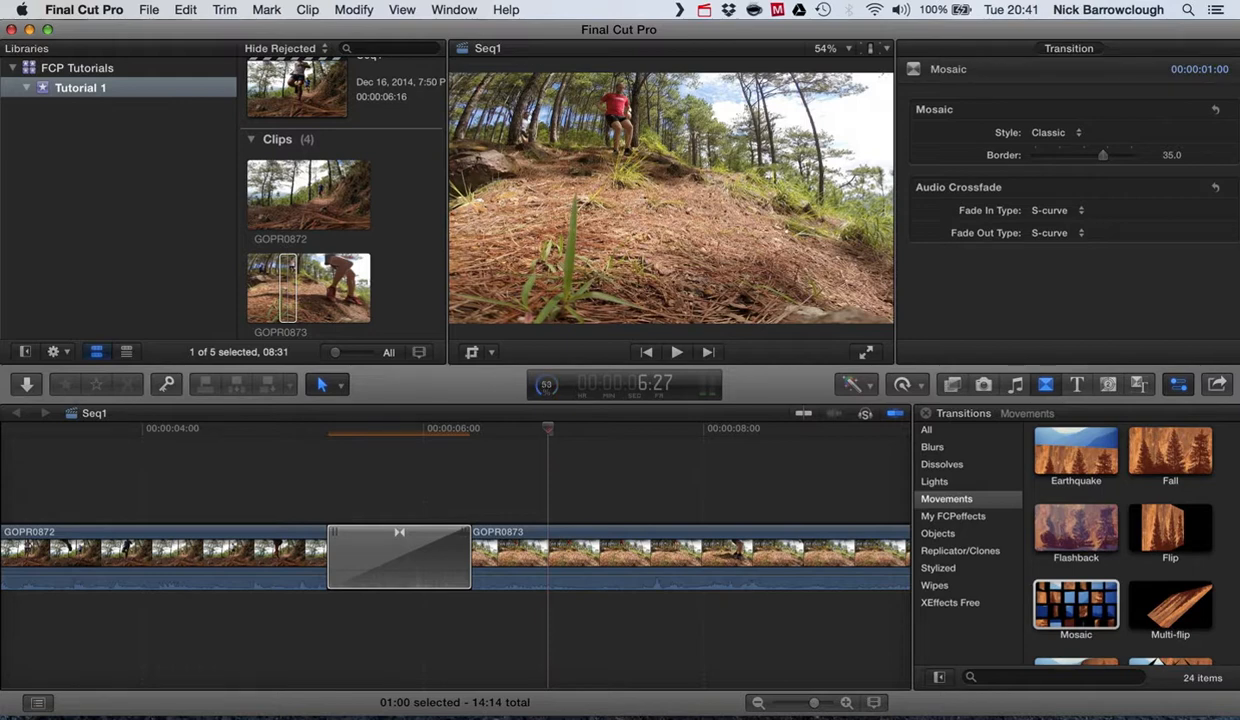
# - Play Seq1 from about 3:24 through the Mosaic transition to review it
pyautogui.click(115, 552)
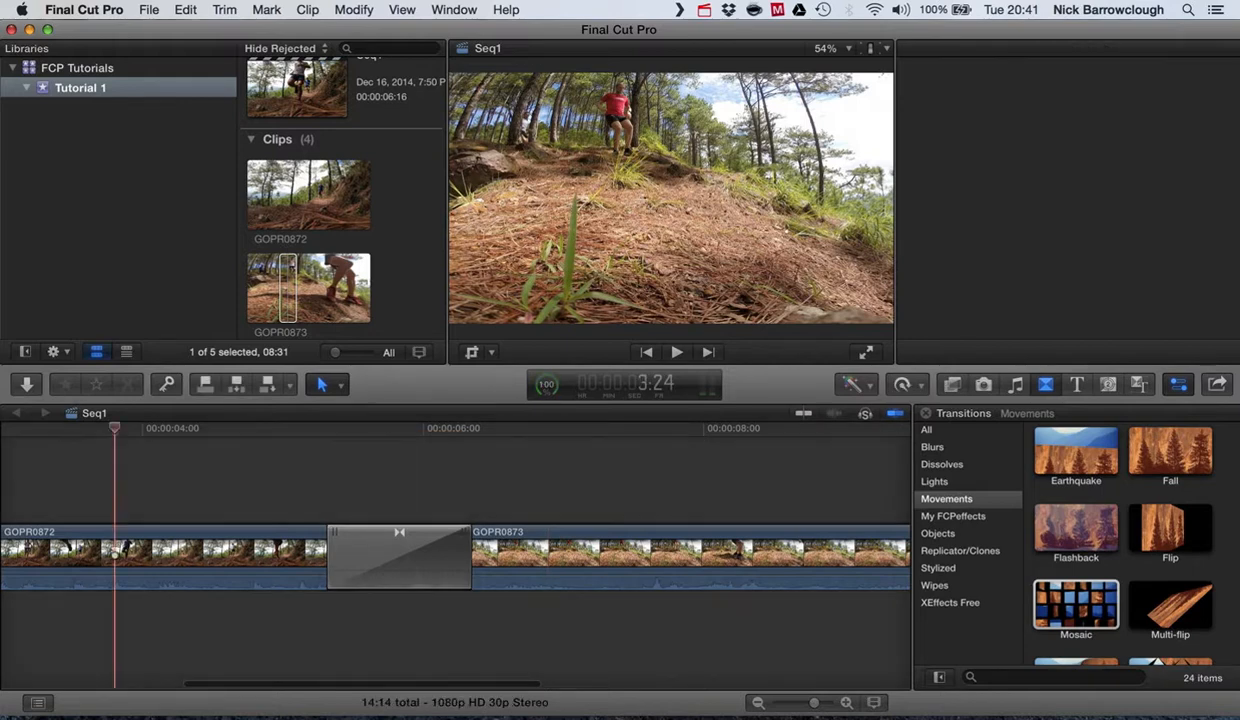
pyautogui.press('space')
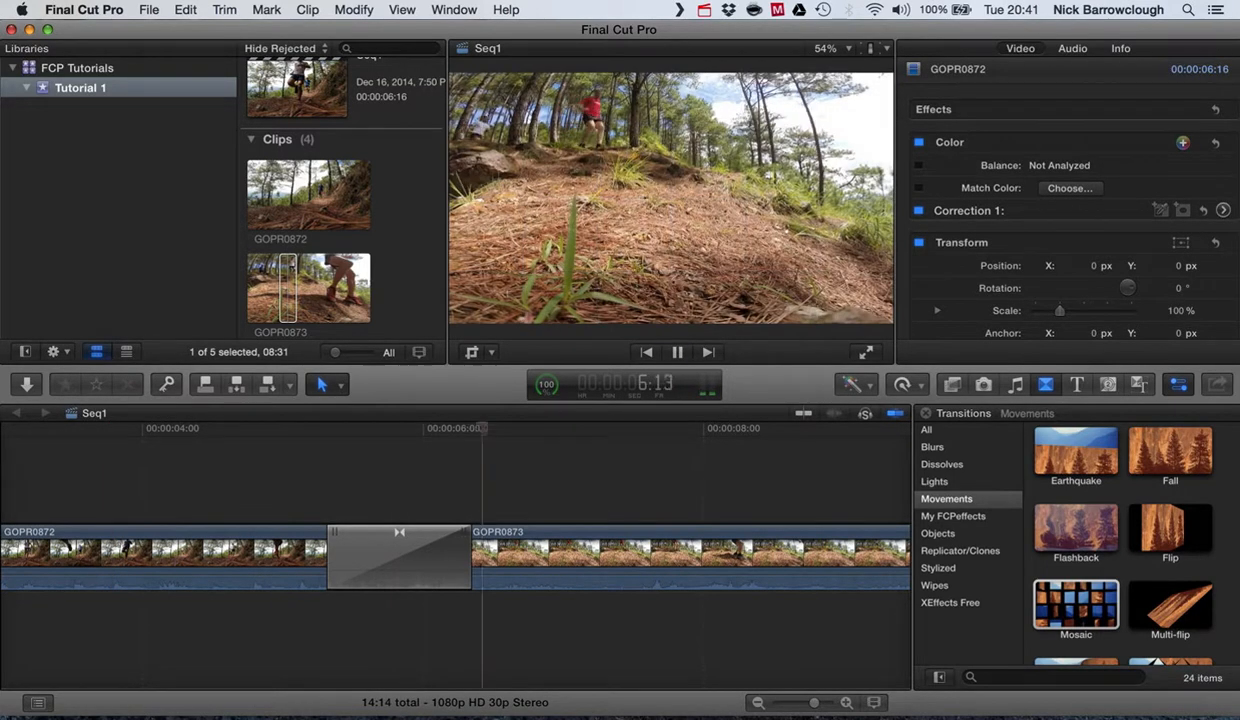
pyautogui.press('space')
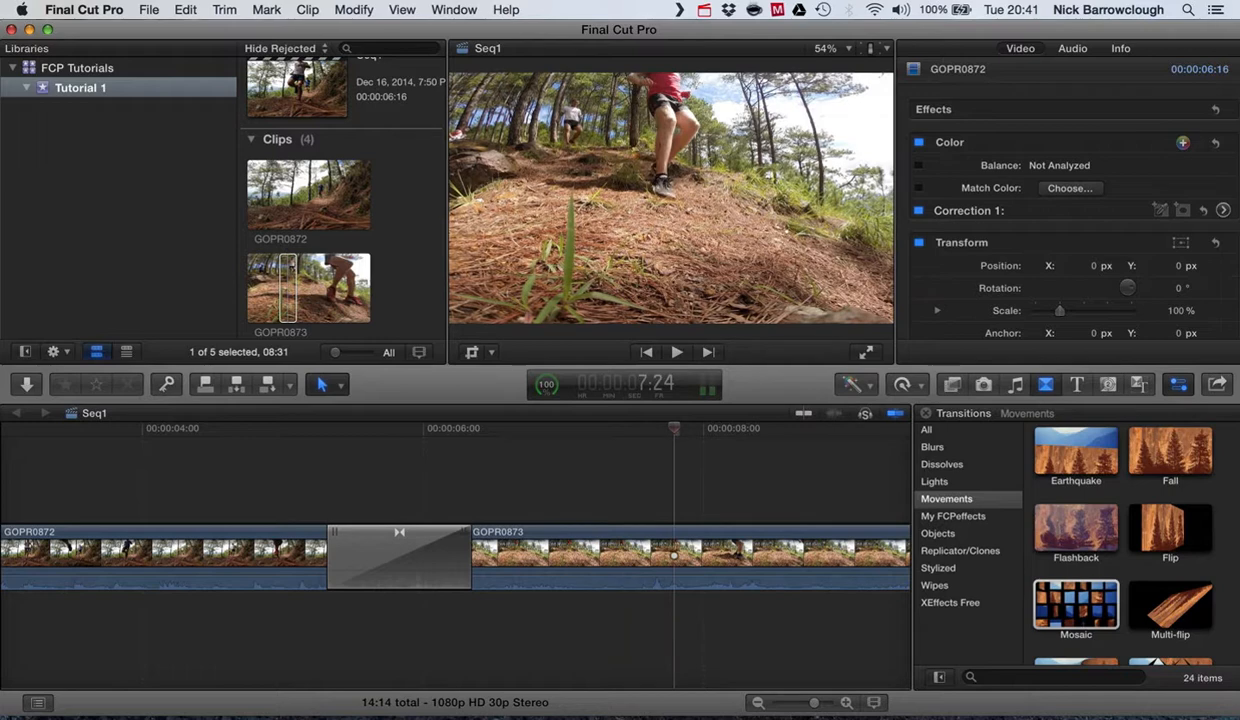
# - Lengthen the Mosaic transition to 2 seconds 6 frames and play Seq1 across it
pyautogui.click(399, 560)
pyautogui.moveTo(330, 555); pyautogui.dragTo(245, 555)
pyautogui.click(133, 553)
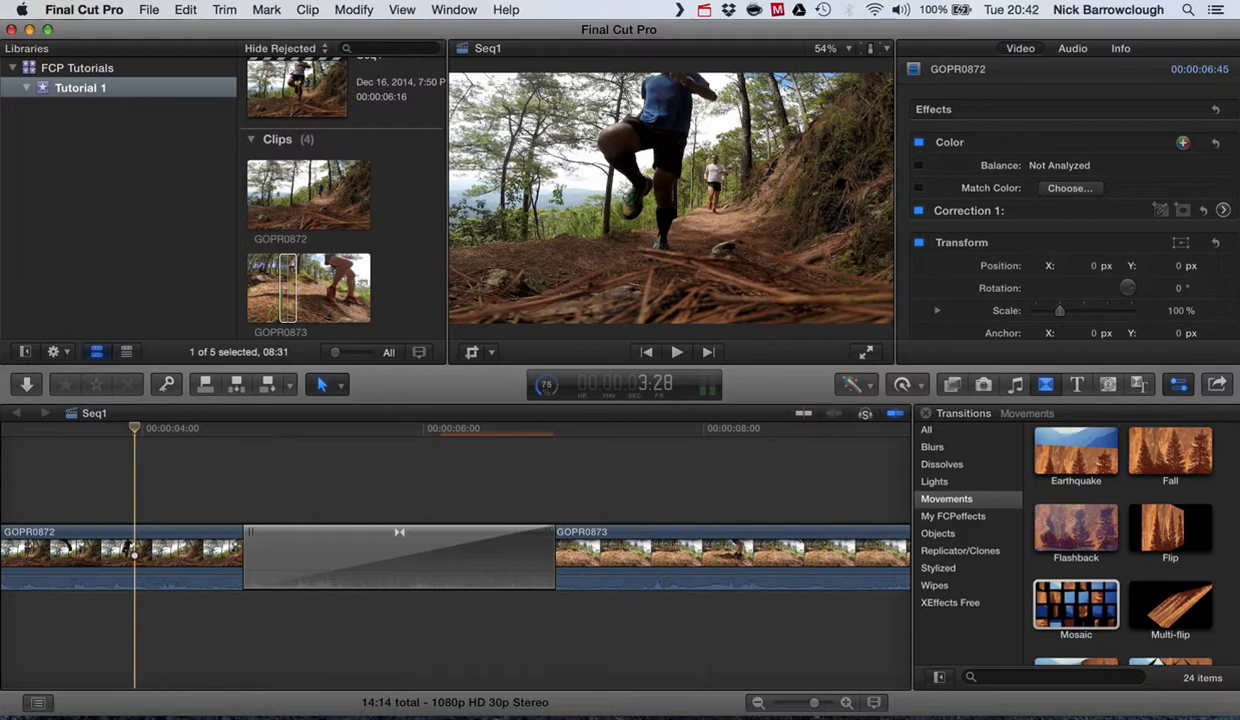
pyautogui.press('space')
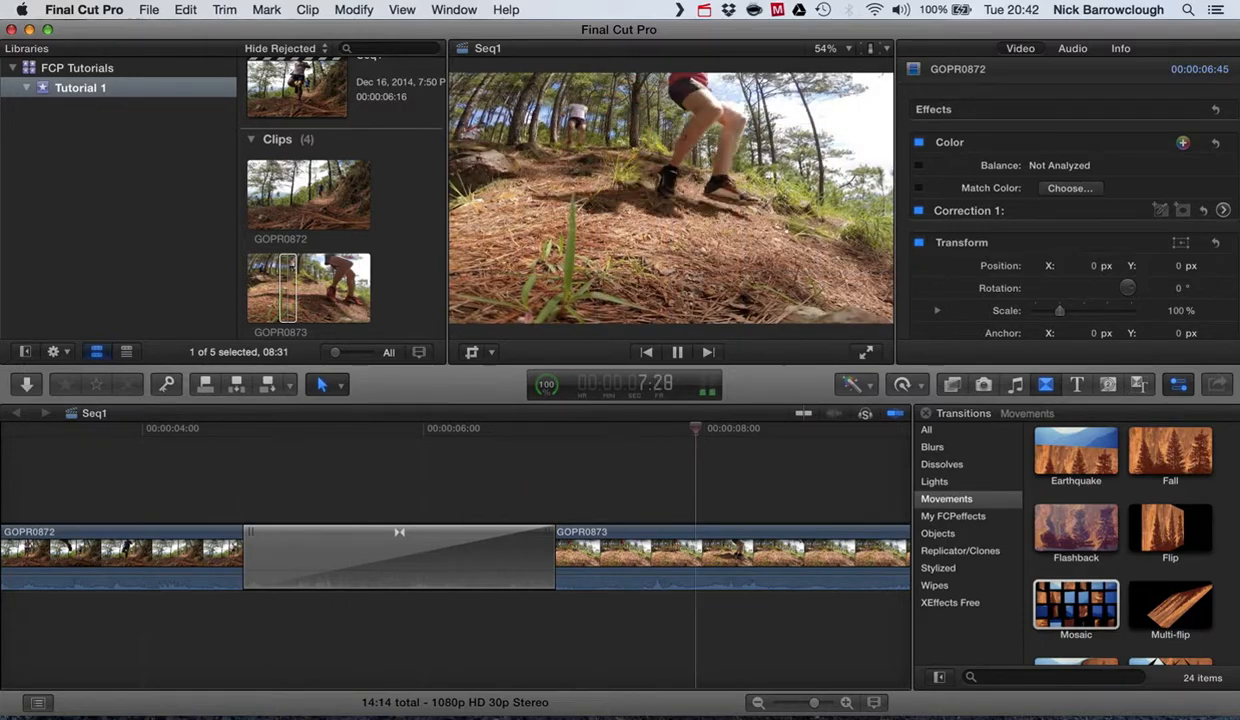
pyautogui.press('space')
# - Set the Mosaic transition's Style to Wave and Border to 44.0, keeping its audio Fade In Type at S-curve
pyautogui.click(399, 558)
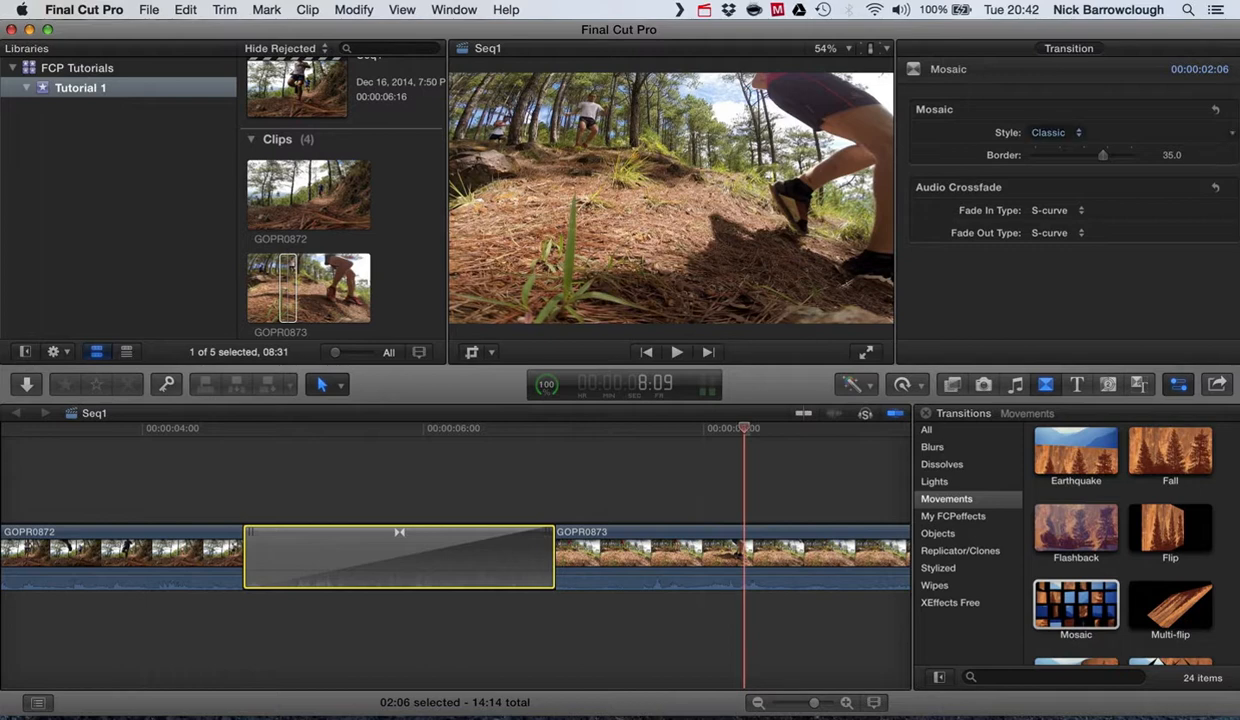
pyautogui.click(1055, 132)
pyautogui.click(1044, 146)
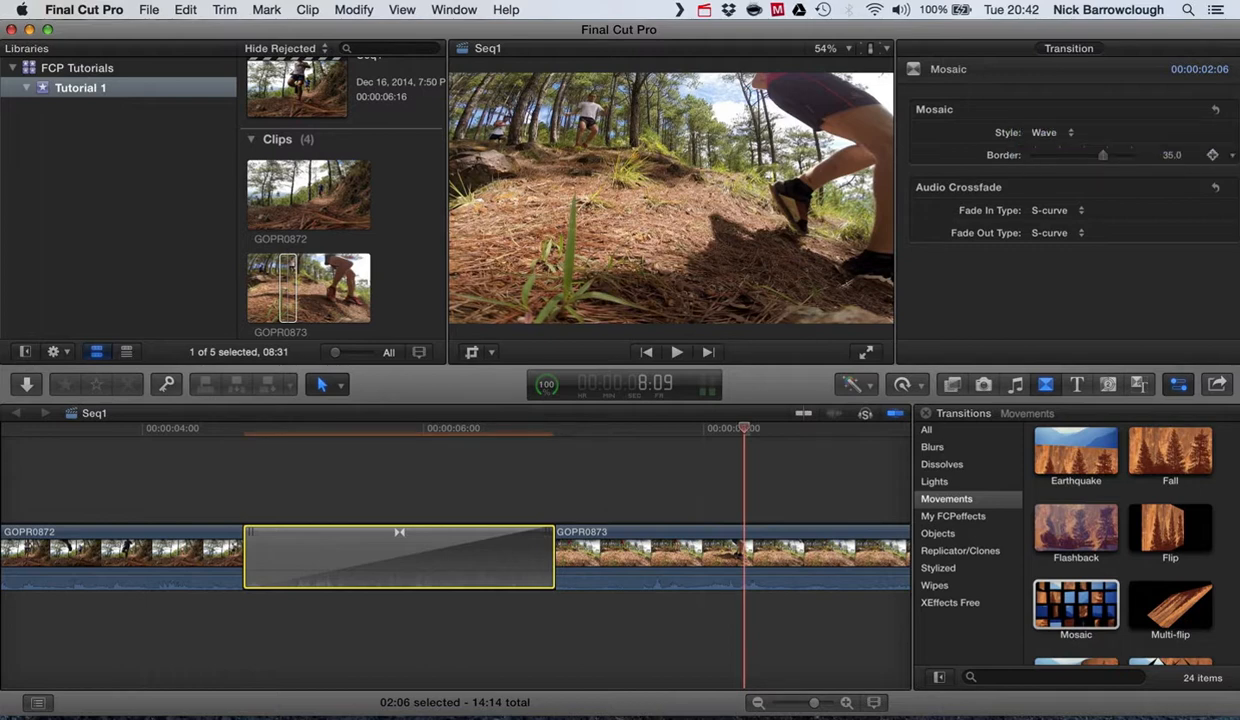
pyautogui.moveTo(1103, 155); pyautogui.dragTo(1120, 155)
pyautogui.click(1053, 210)
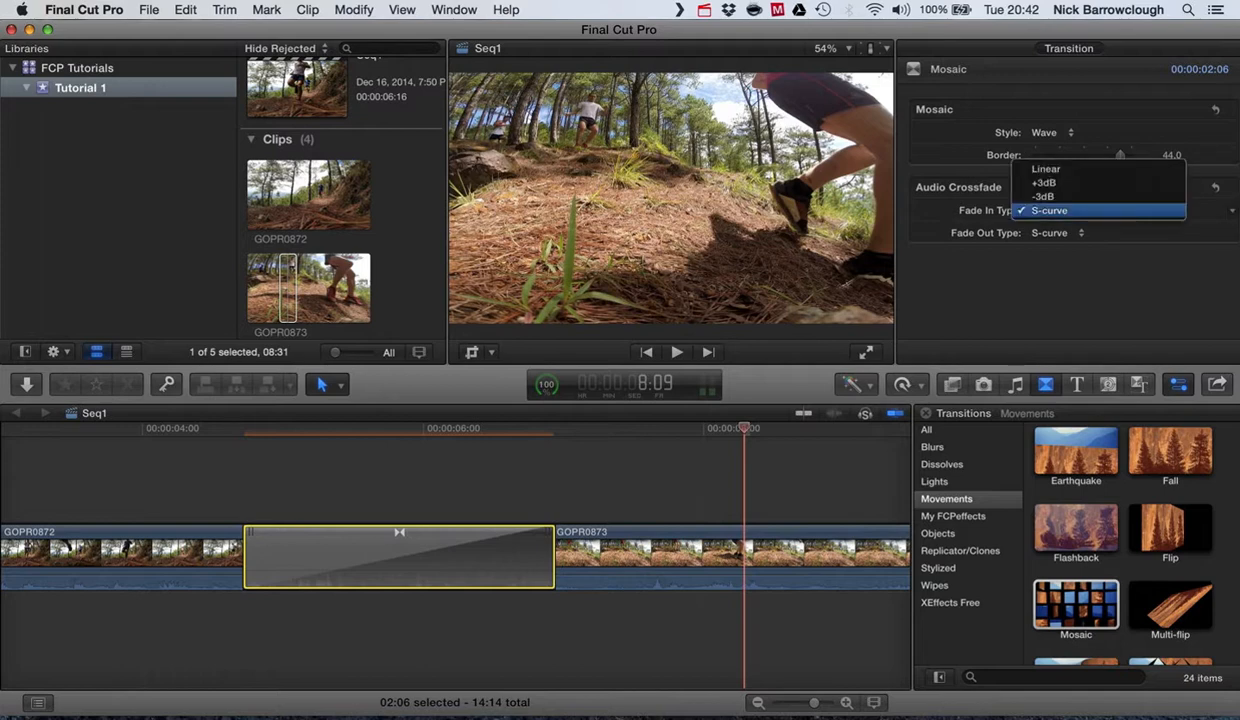
pyautogui.click(1053, 210)
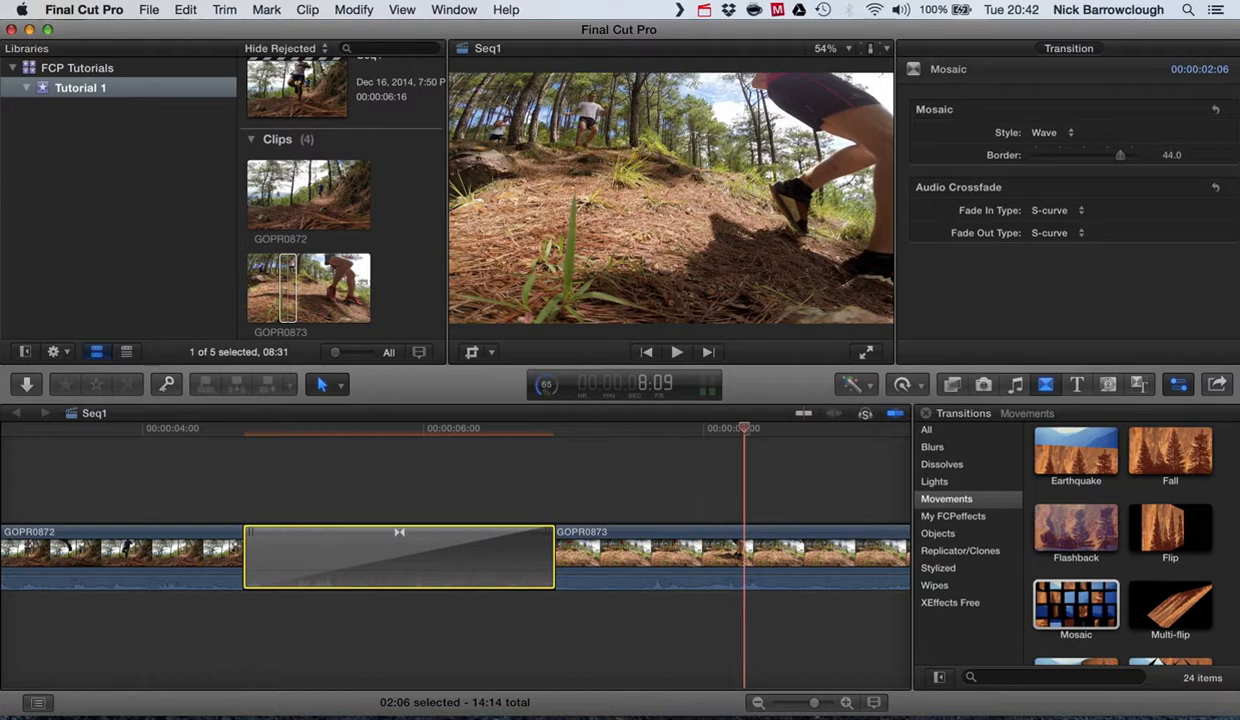
# - Play Seq1 from about 3:05 through the Mosaic transition to review its Wave style
pyautogui.hscroll(-1, 45, 480)
pyautogui.click(45, 480)
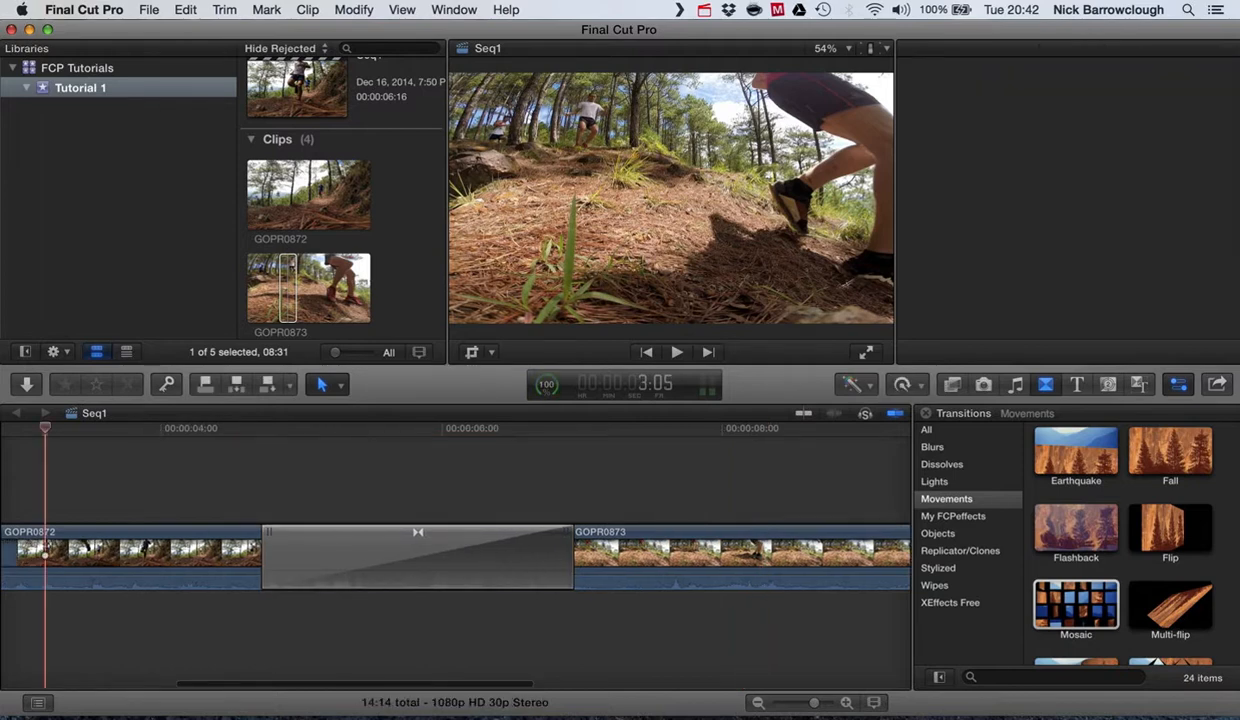
pyautogui.press('space')
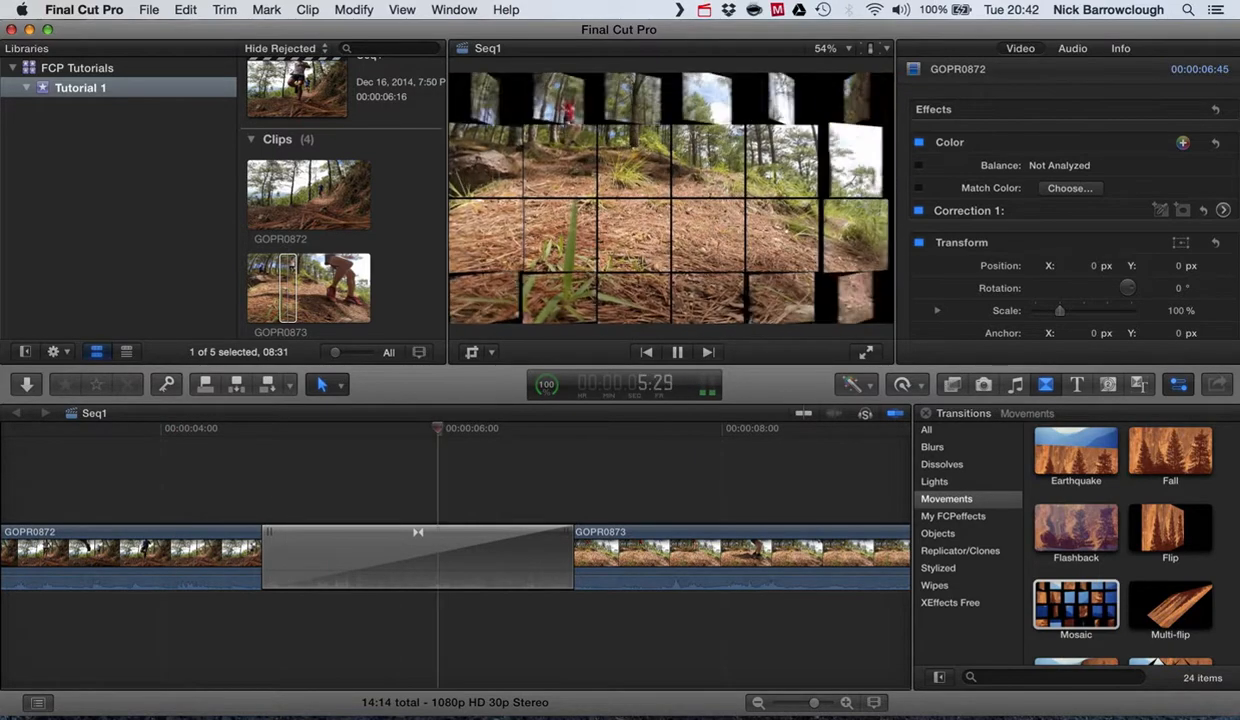
pyautogui.press('space')
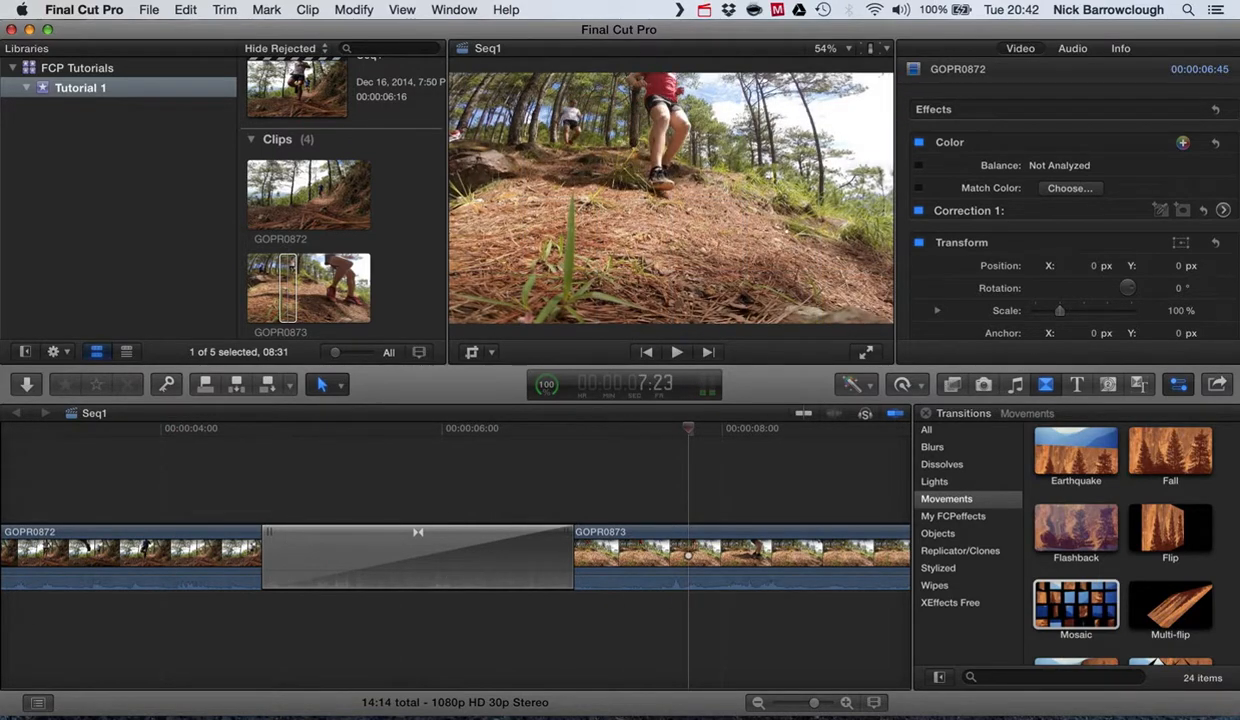
# - Shorten the Mosaic transition to 13 frames and fit all of Seq1 in the timeline
pyautogui.click(418, 560)
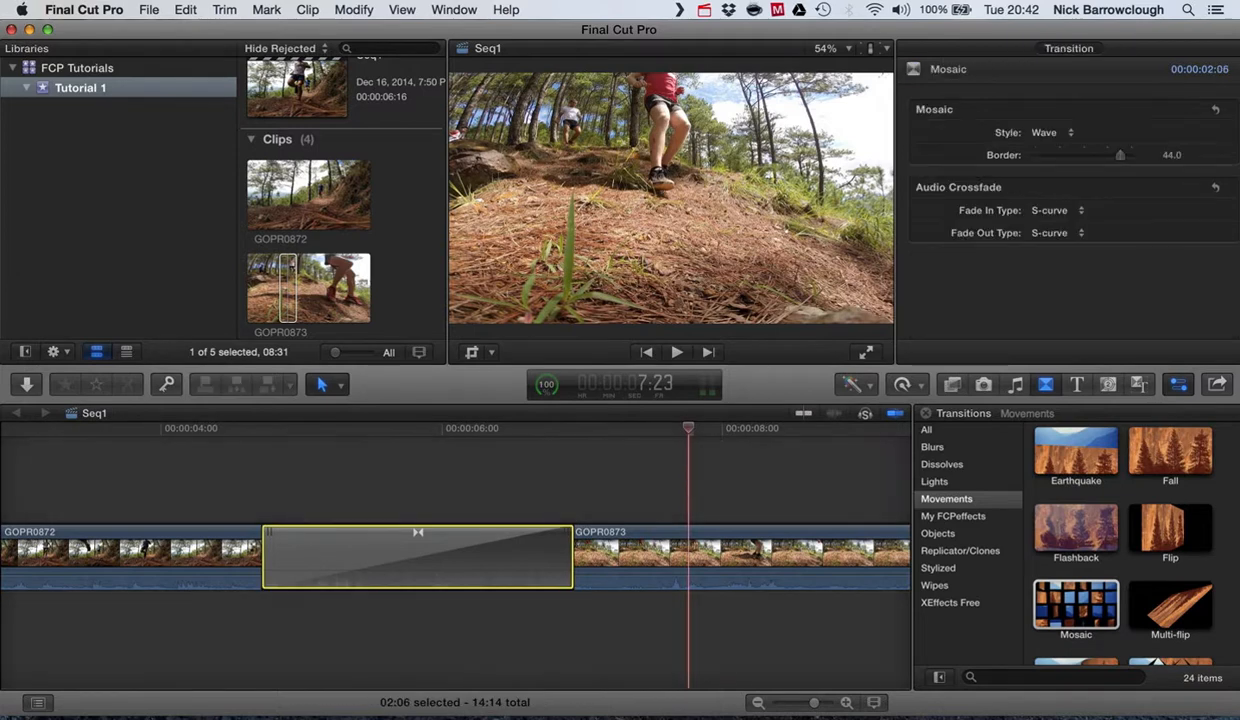
pyautogui.moveTo(264, 555); pyautogui.dragTo(384, 555)
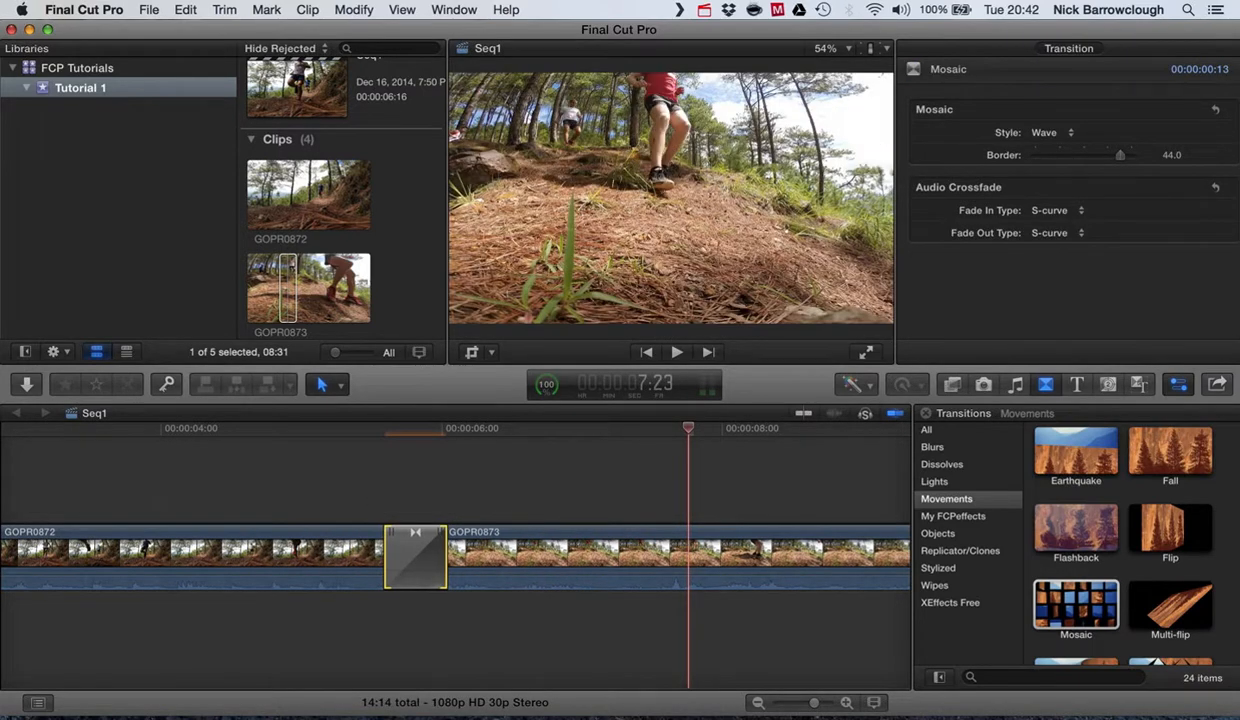
pyautogui.scroll(-10, 1120, 540)
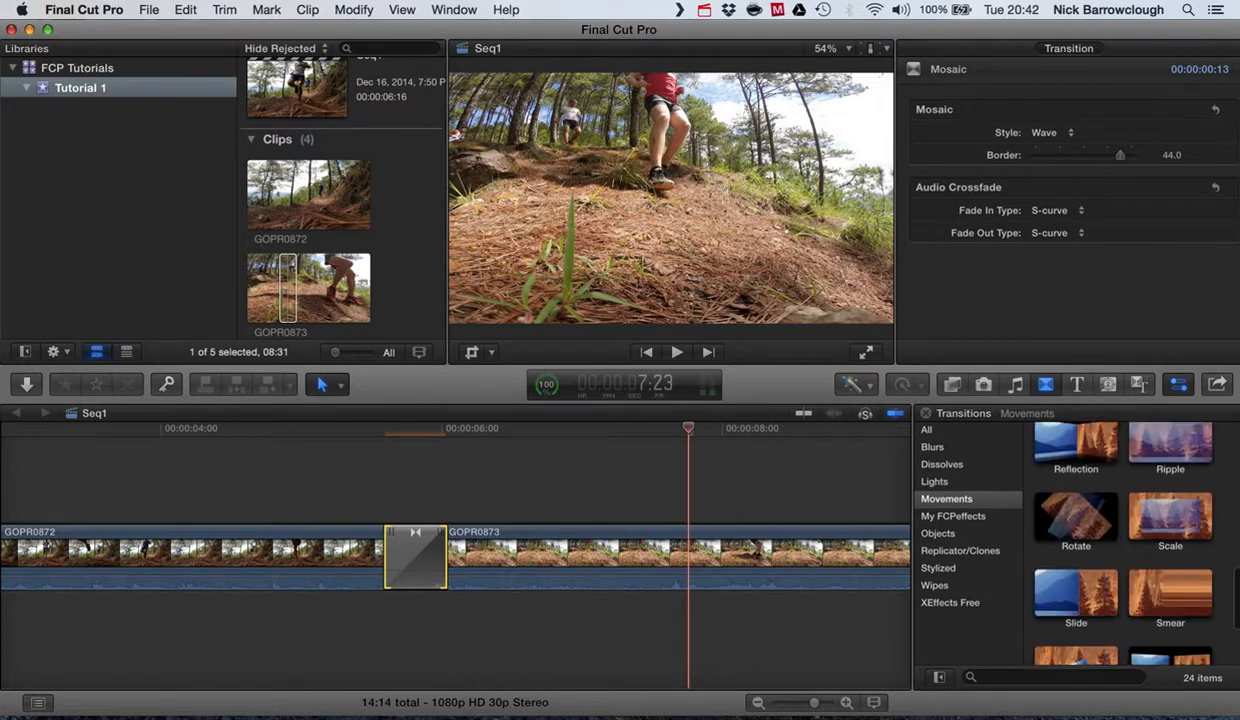
pyautogui.scroll(5, 1120, 540)
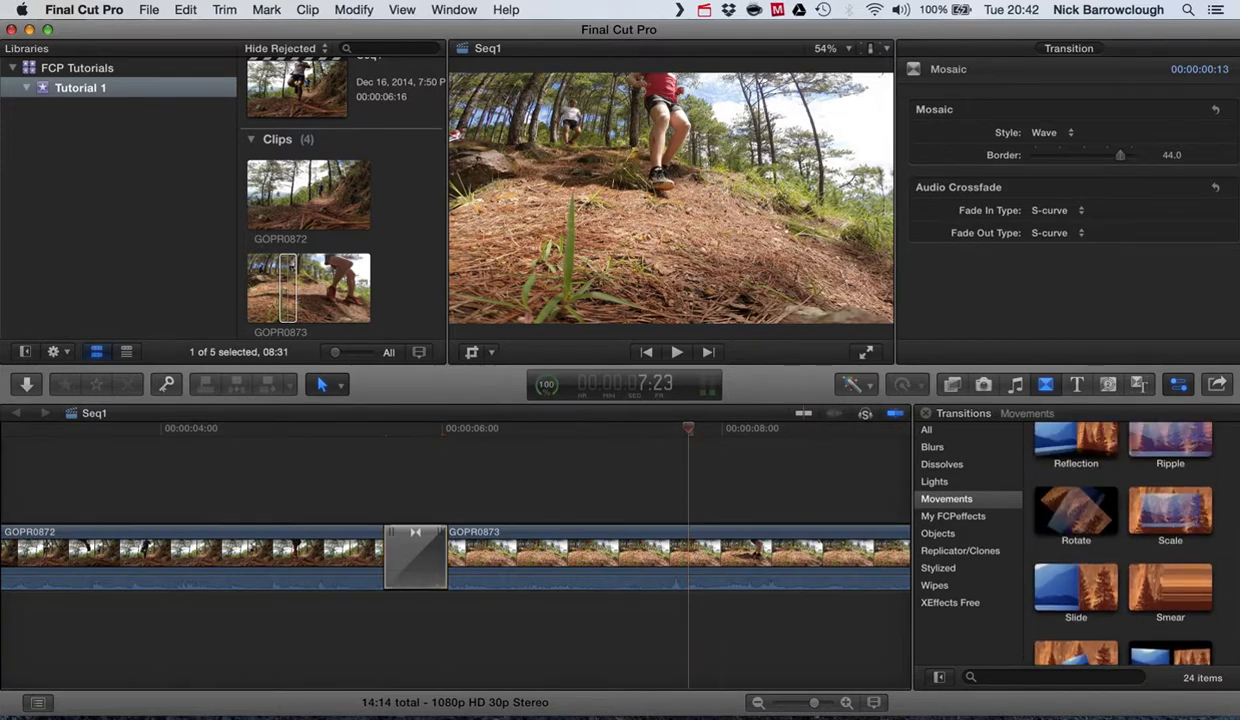
pyautogui.hotkey('shift', 'z')
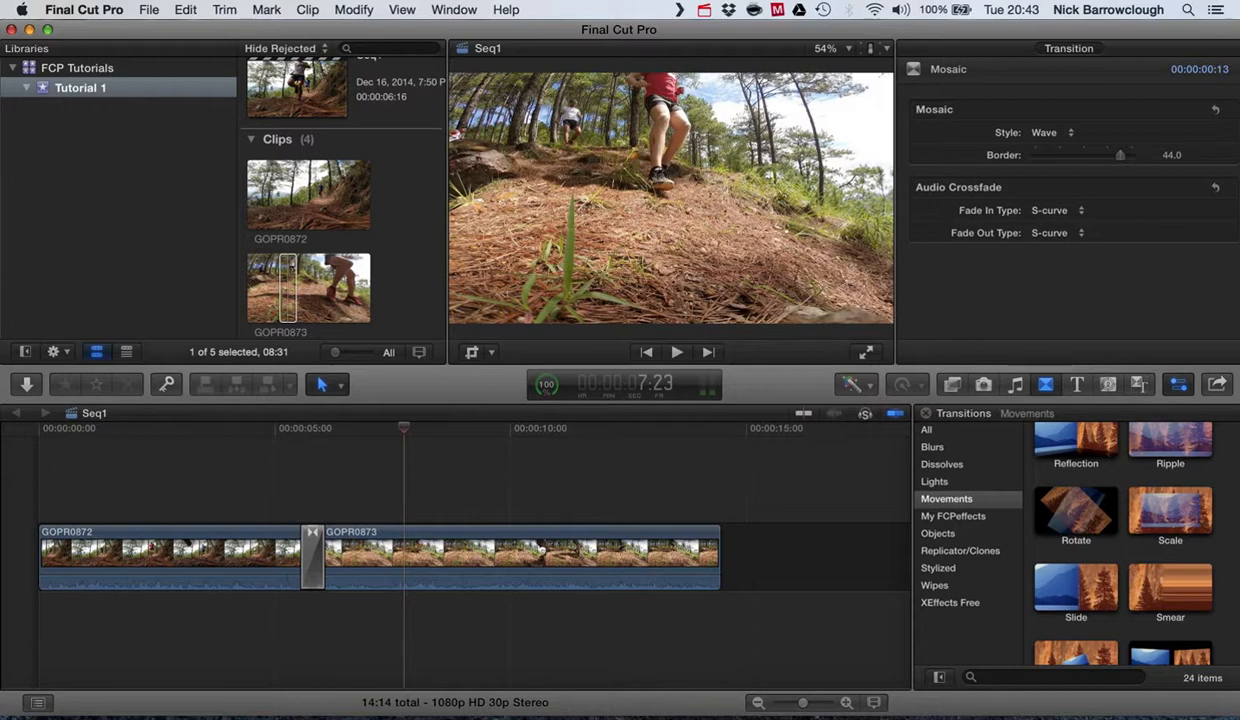
# - Browse the Dissolves, Lights and Movements transition categories for an alternative to Mosaic, previewing Bloom
pyautogui.click(313, 558)
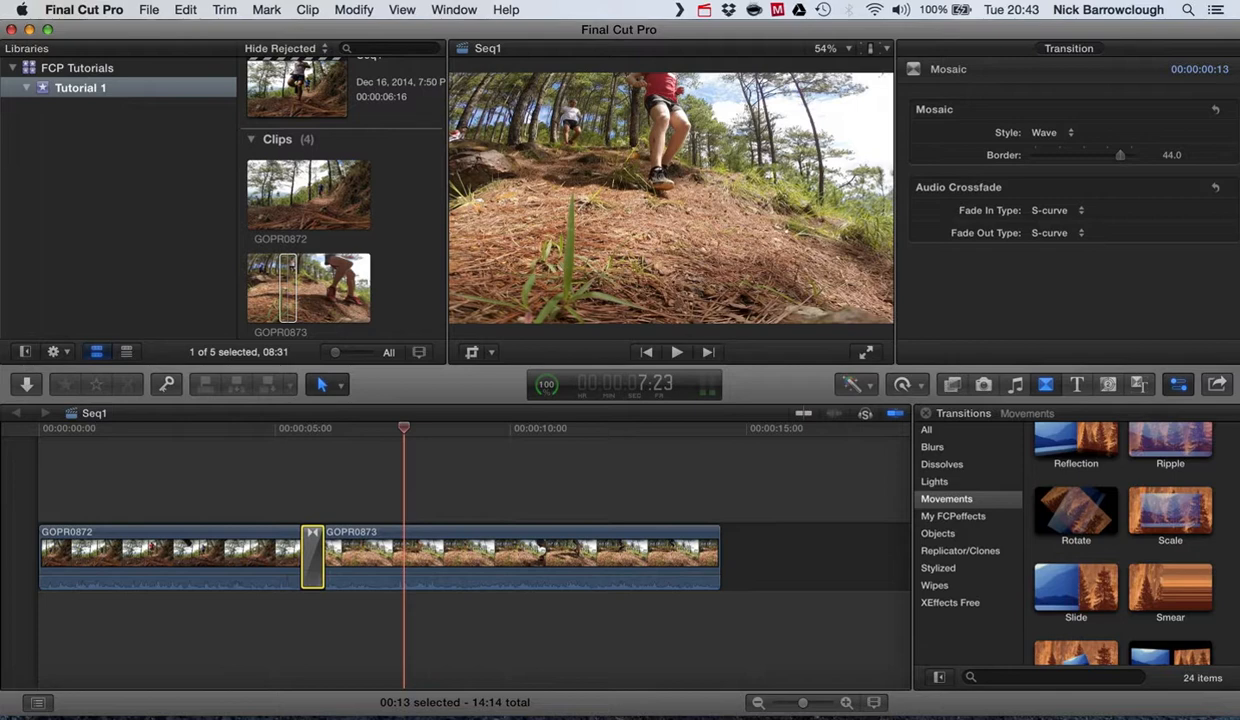
pyautogui.click(942, 465)
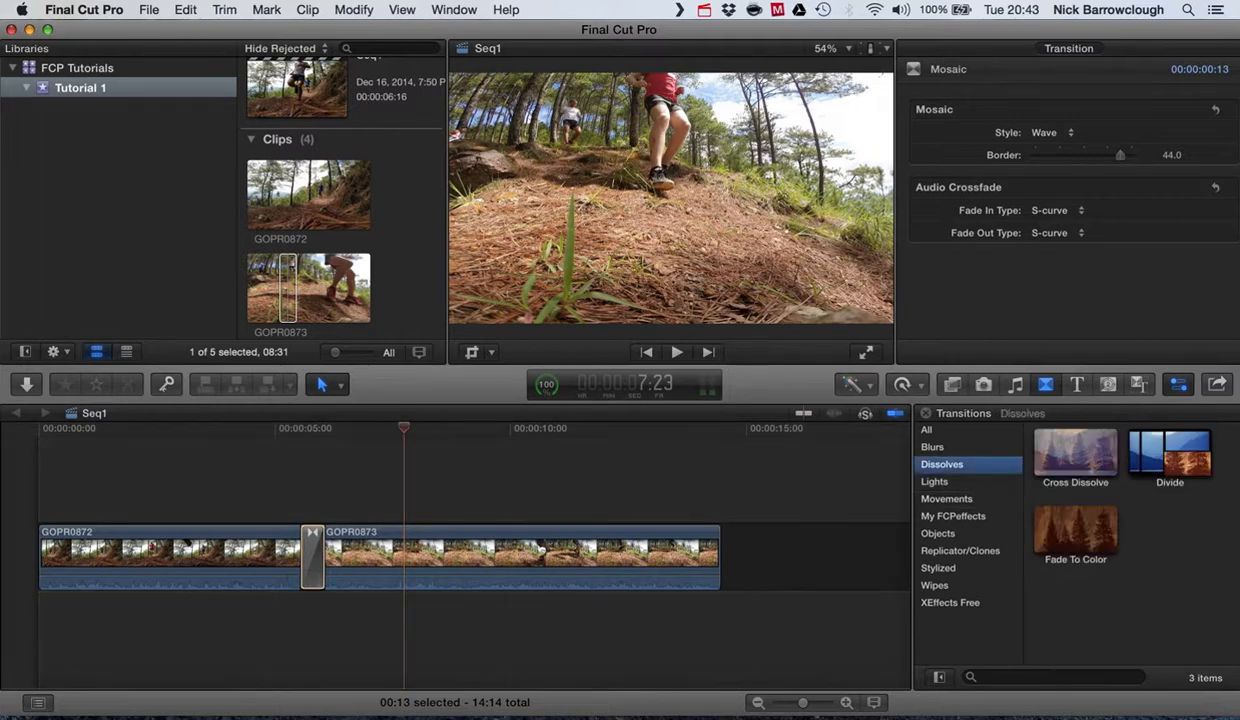
pyautogui.click(935, 482)
pyautogui.click(1075, 530)
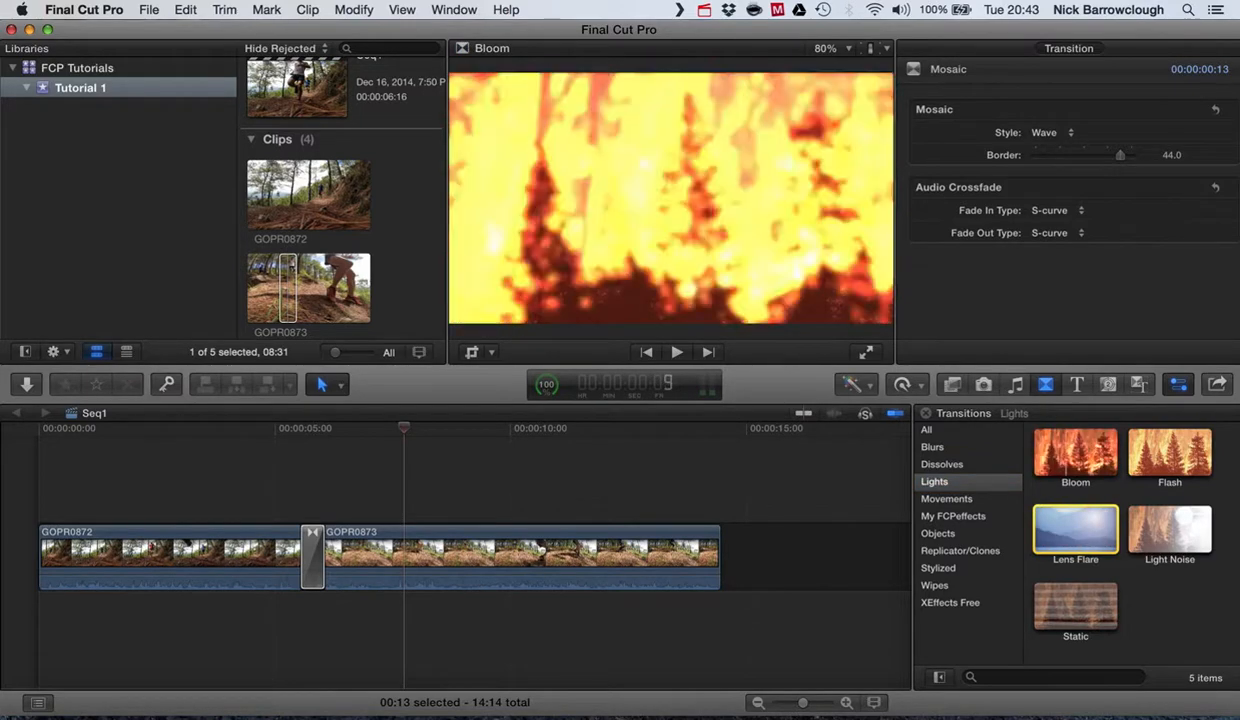
pyautogui.click(942, 465)
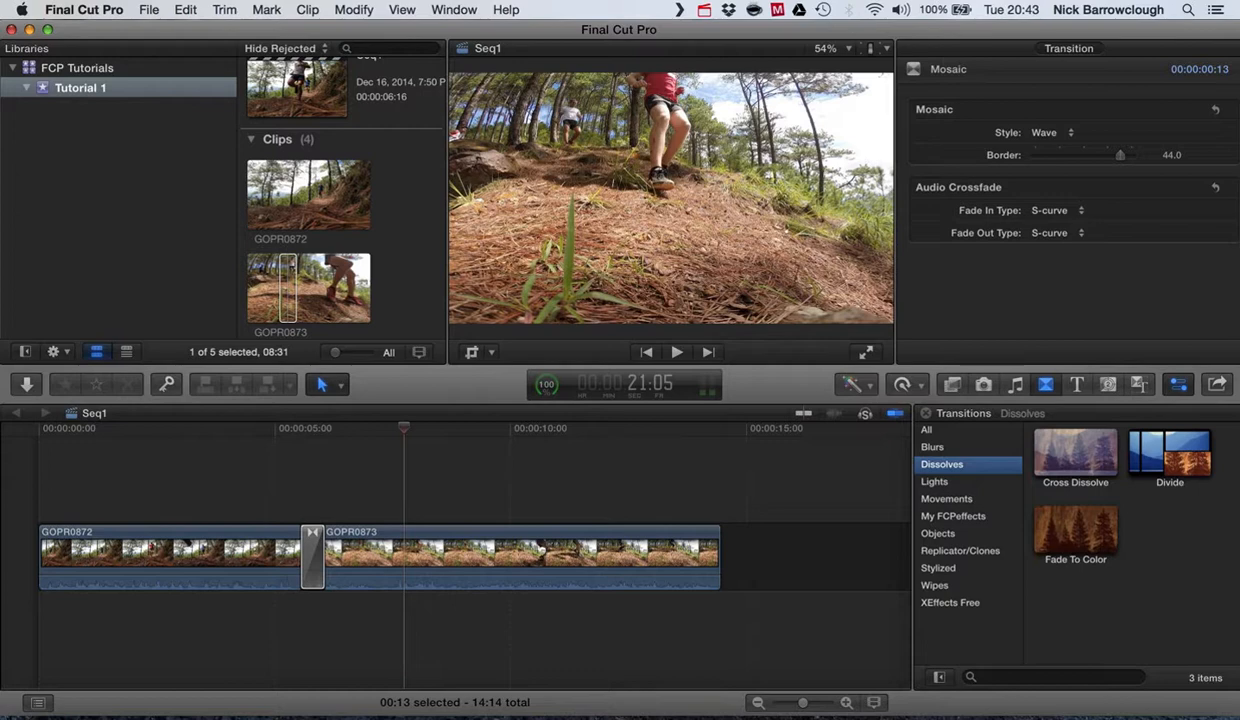
pyautogui.click(946, 499)
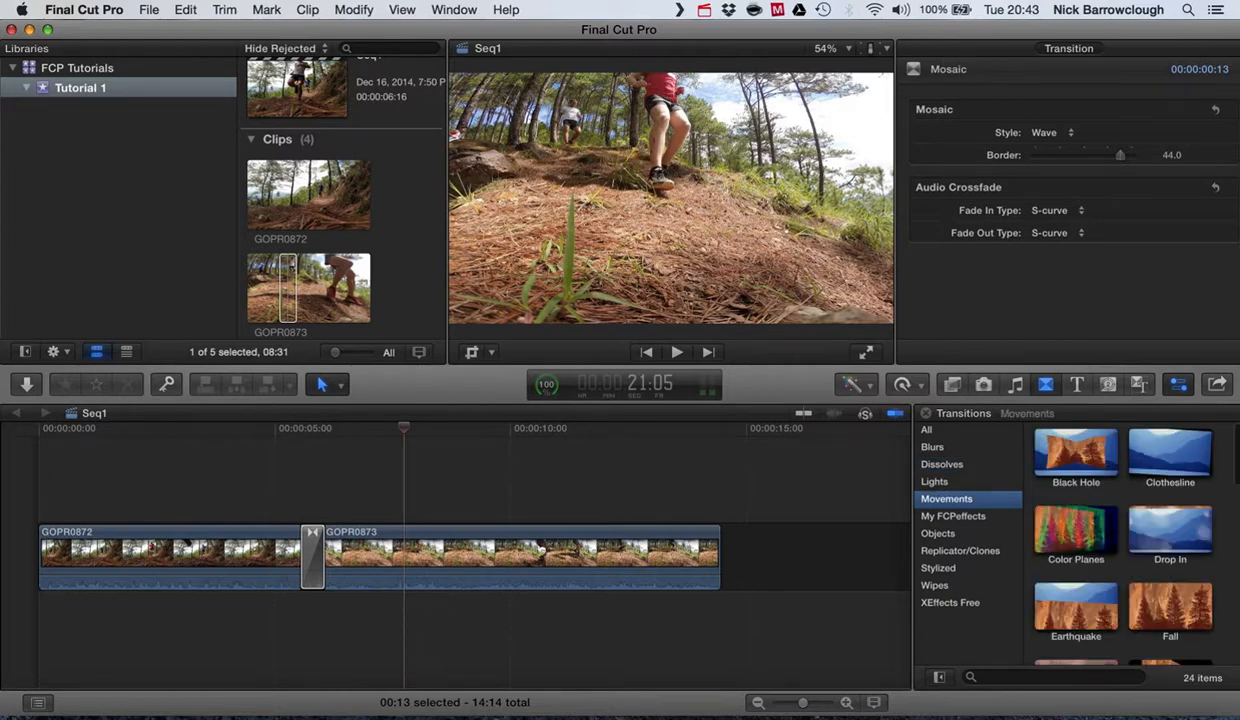
pyautogui.scroll(-10, 1120, 535)
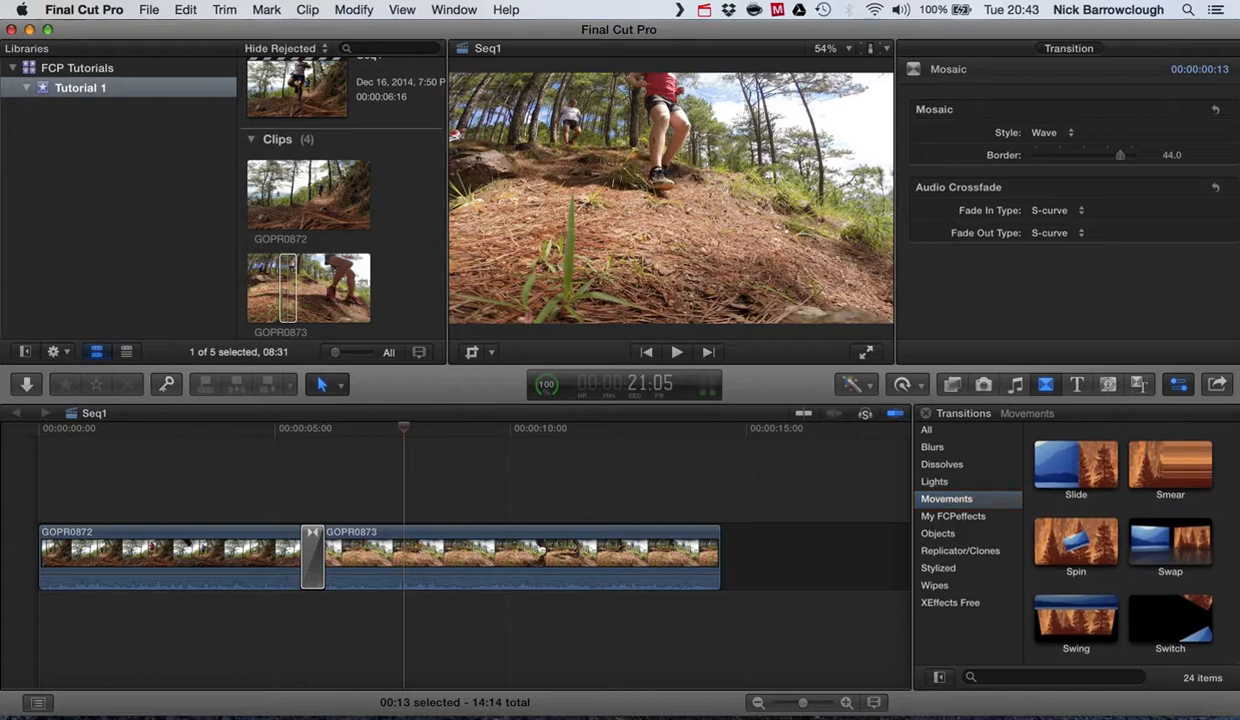
# - Delete the Mosaic transition and apply Swap from the Movements category to the cut between GOPR0872 and GOPR0873
pyautogui.click(313, 560)
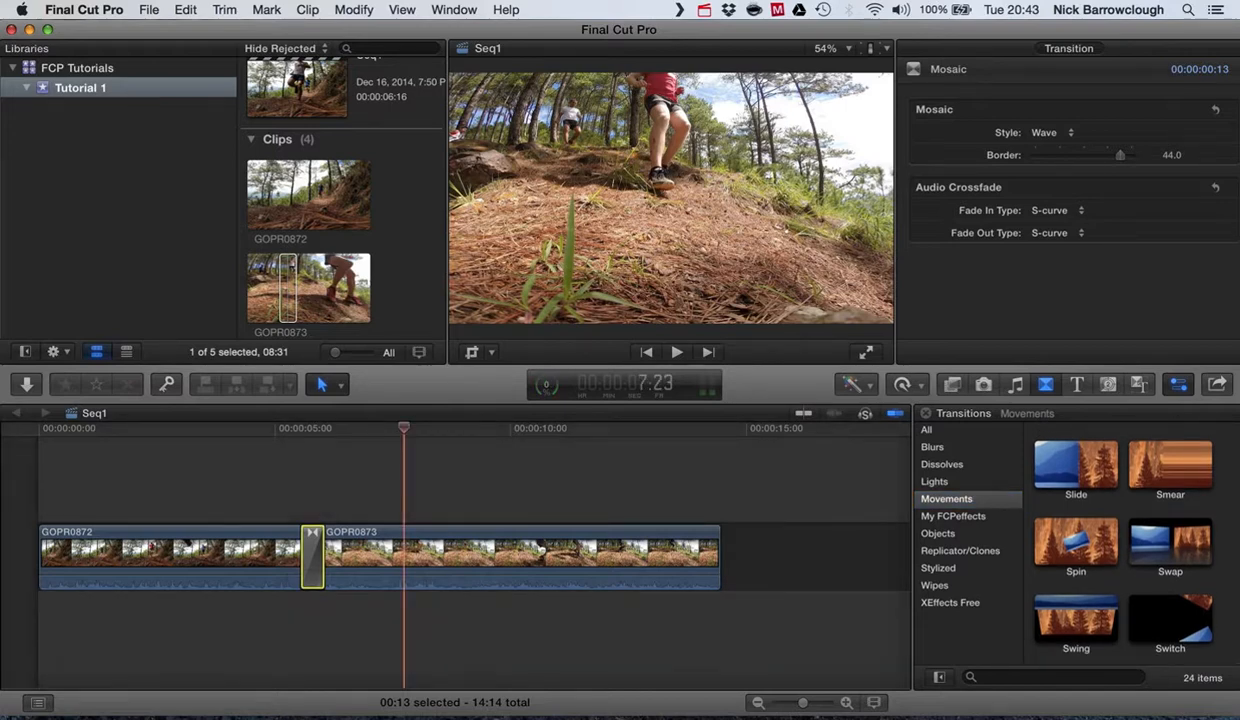
pyautogui.press('Delete')
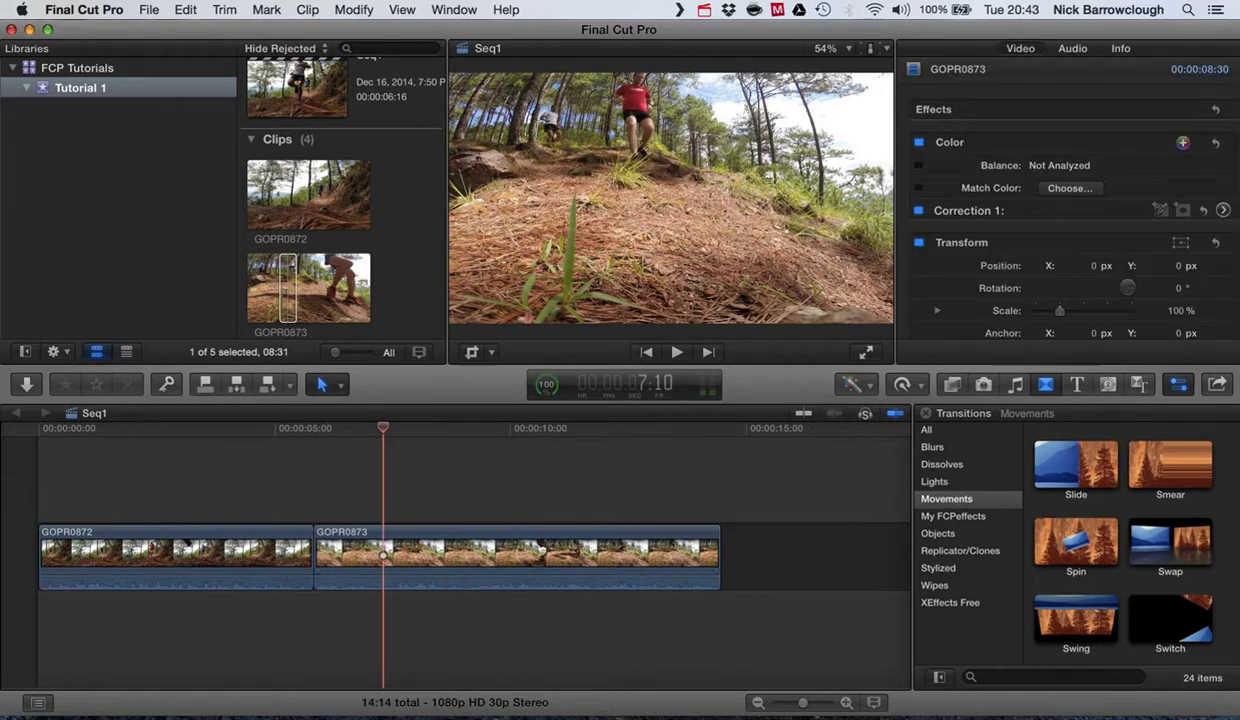
pyautogui.click(1170, 540)
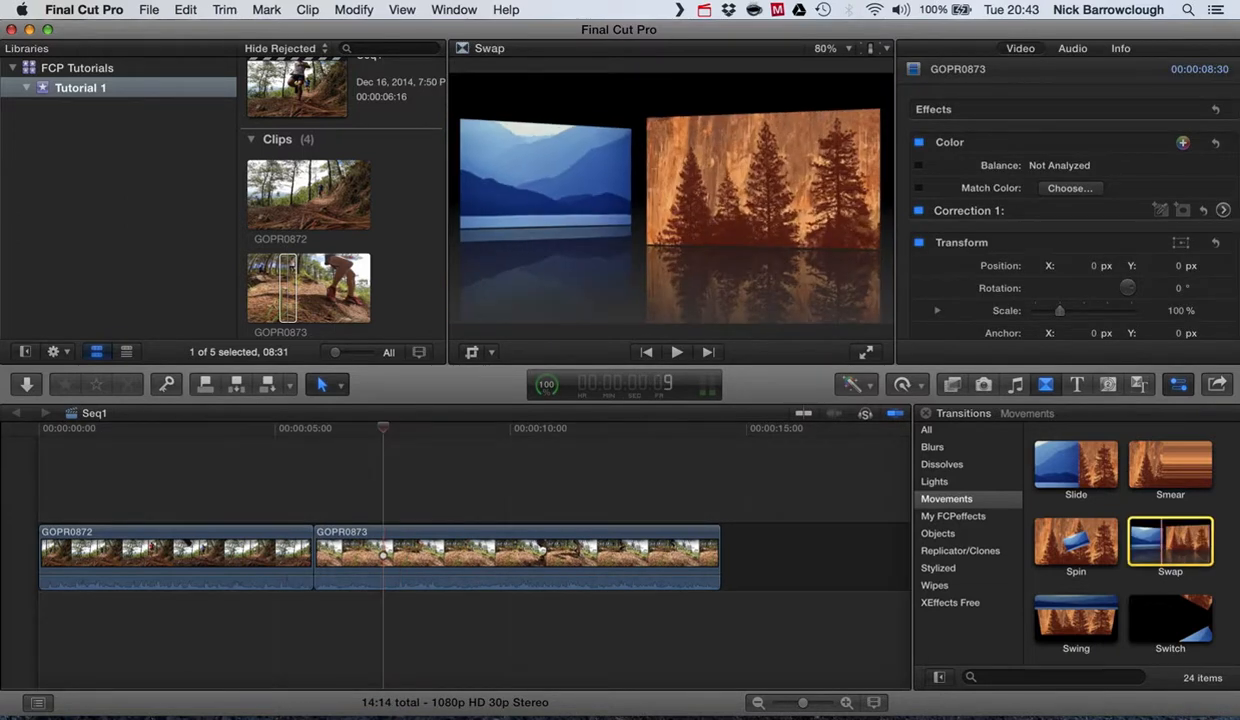
pyautogui.moveTo(1170, 540); pyautogui.dragTo(313, 560)
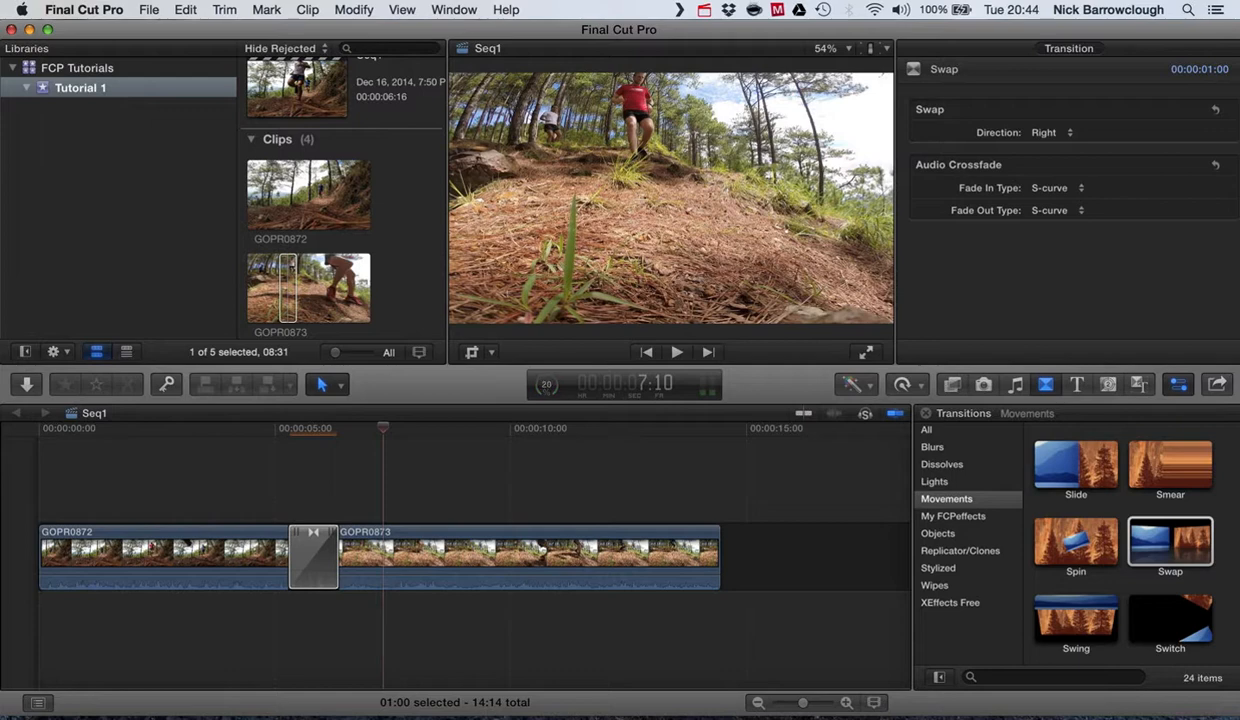
# - Keep the Swap transition's Direction at Right and place the playhead at 4:14, just before the transition
pyautogui.click(1140, 541)
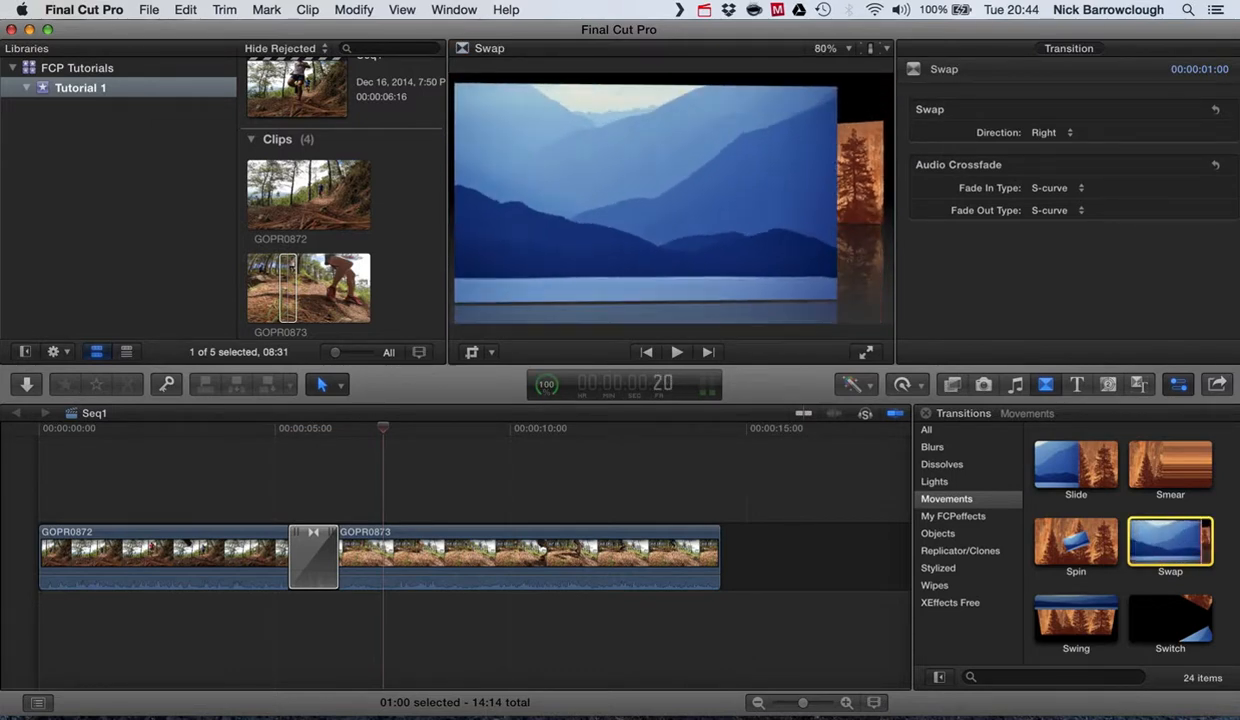
pyautogui.click(1050, 132)
pyautogui.click(1045, 117)
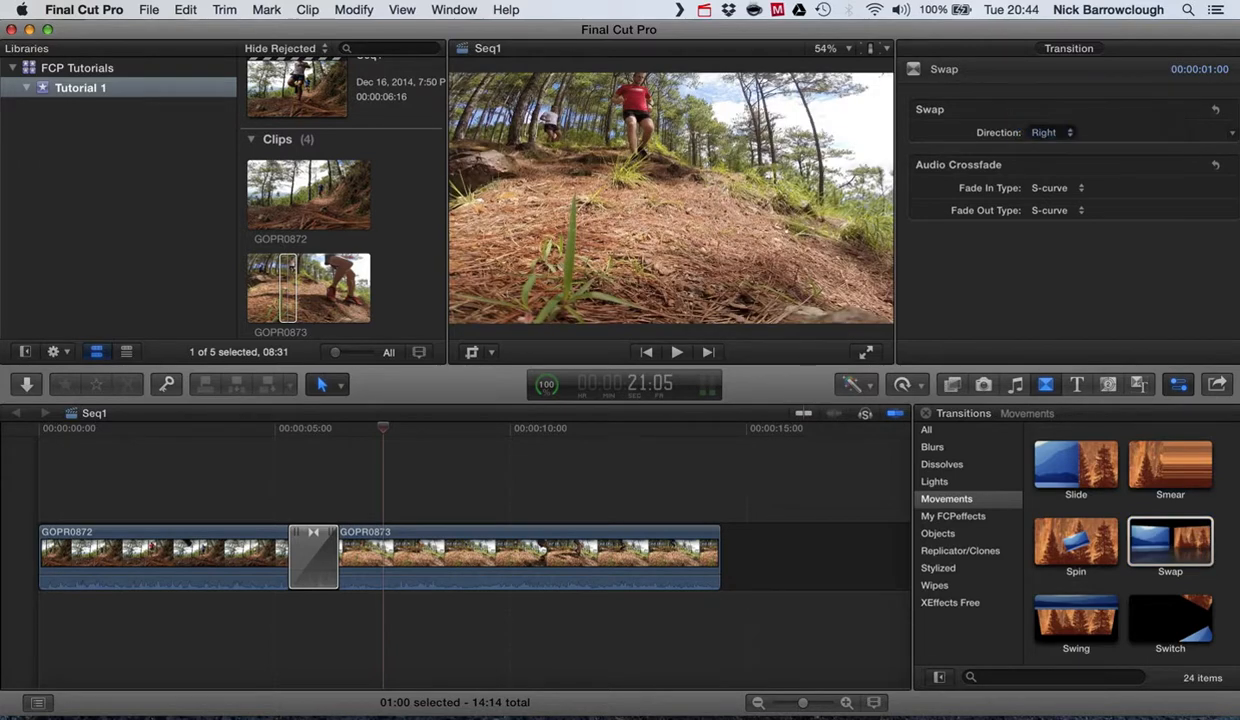
pyautogui.click(249, 552)
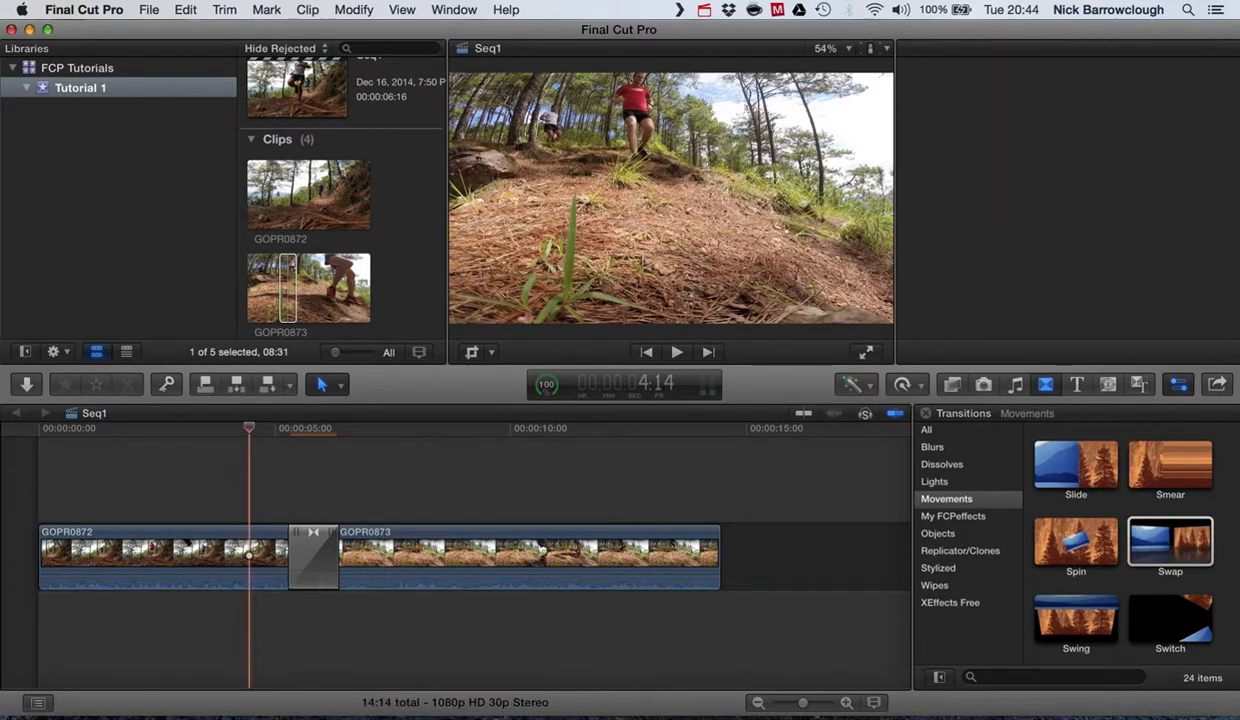